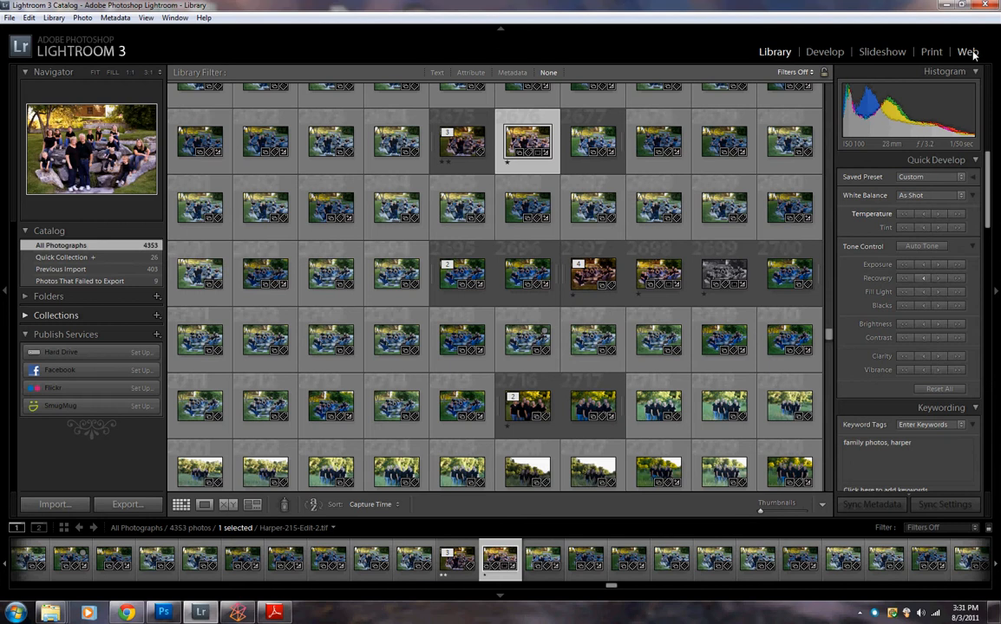
Step: View the Develop, Slideshow and Print modules for the selected family photo and return to the Library
{"action": "left_click", "coordinate": [825, 52]}
{"action": "left_click", "coordinate": [880, 52]}
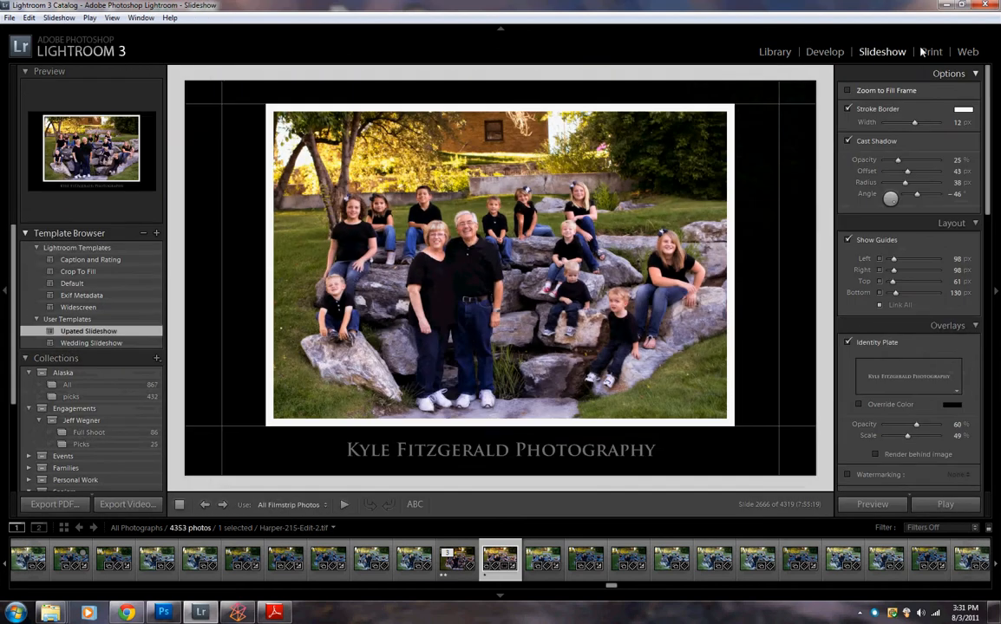
{"action": "left_click", "coordinate": [930, 52]}
{"action": "left_click", "coordinate": [774, 52]}
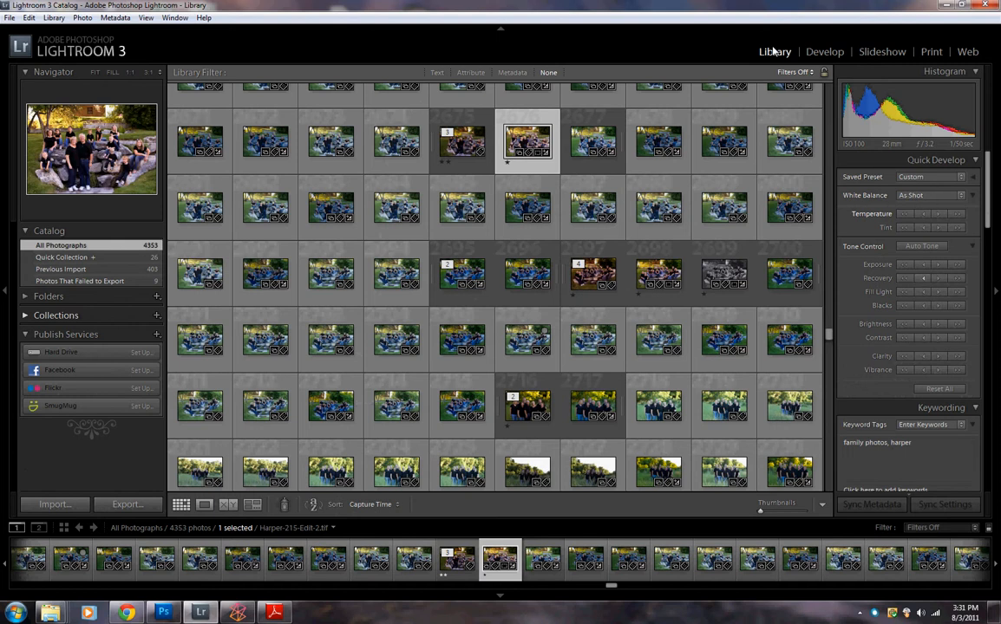
Step: Cycle through the Develop, Slideshow, Print and Web modules in order and go back to the Library grid
{"action": "key", "text": "alt"}
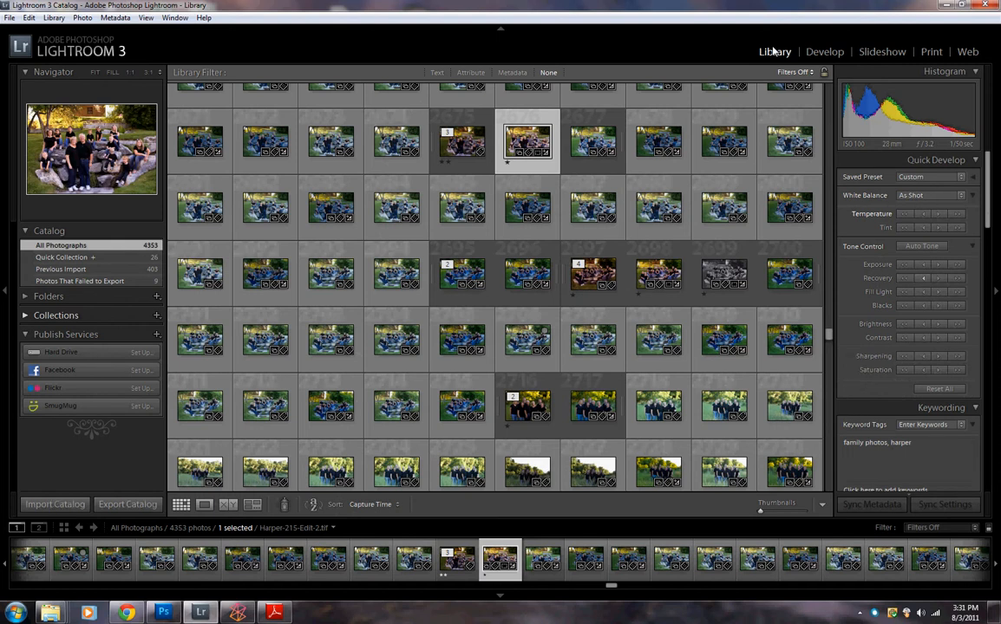
{"action": "key", "text": "ctrl+alt+2"}
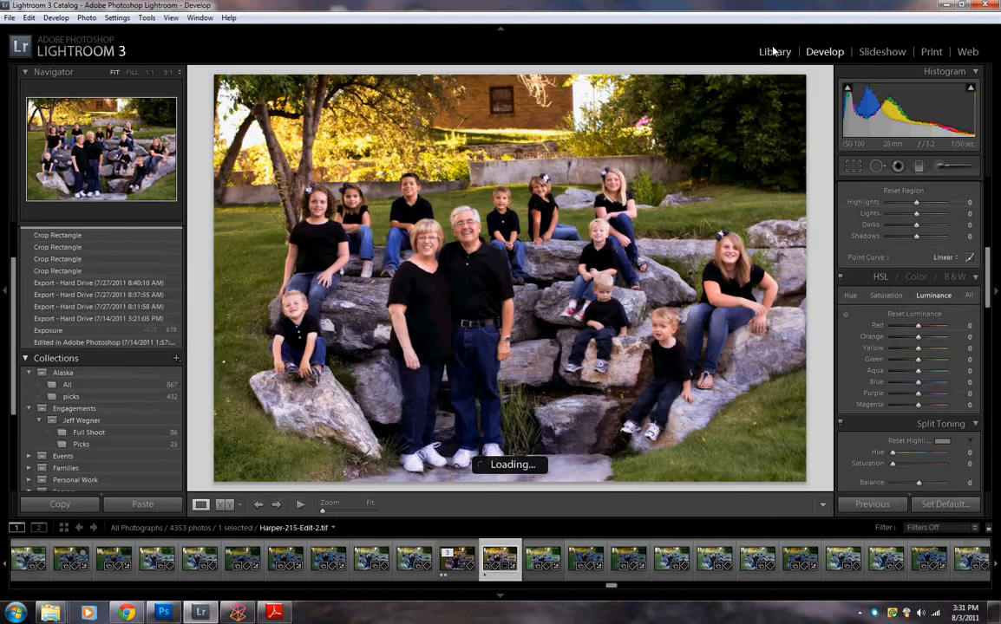
{"action": "key", "text": "ctrl+alt+3"}
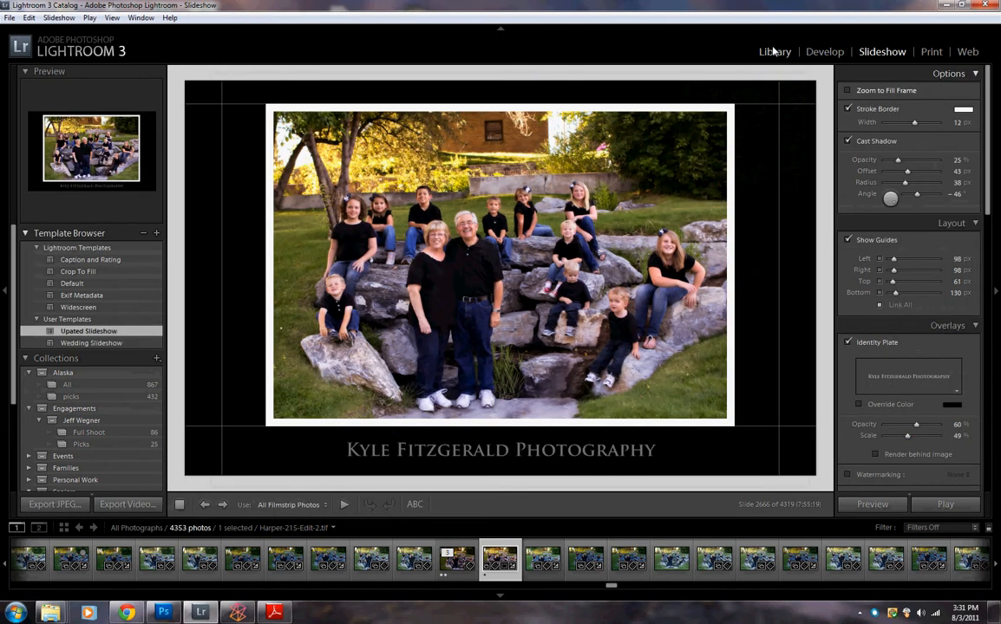
{"action": "key", "text": "ctrl+alt+4"}
{"action": "key", "text": "ctrl+alt+5"}
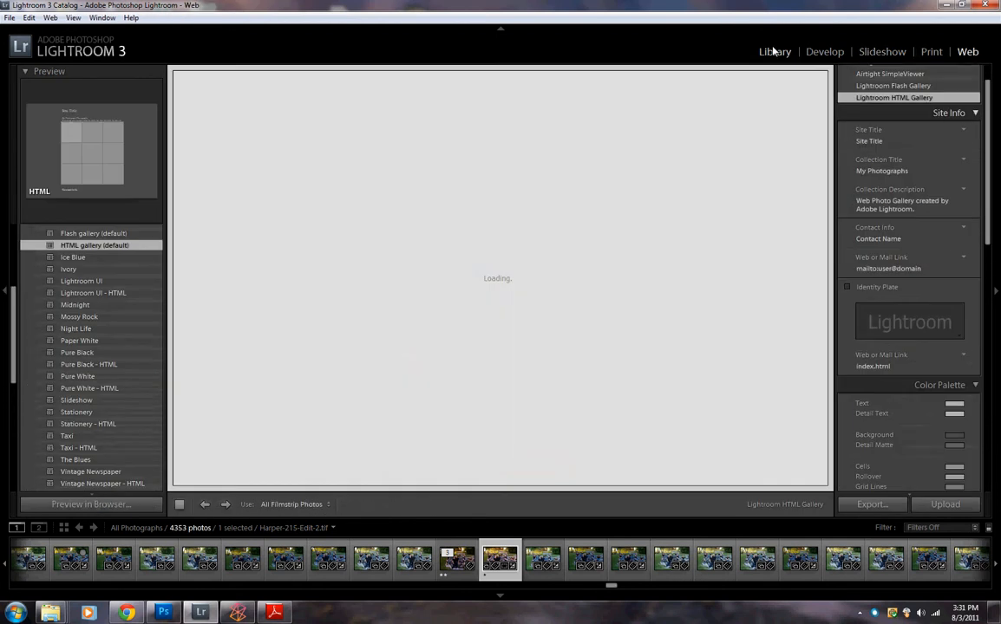
{"action": "key", "text": "ctrl+alt+1"}
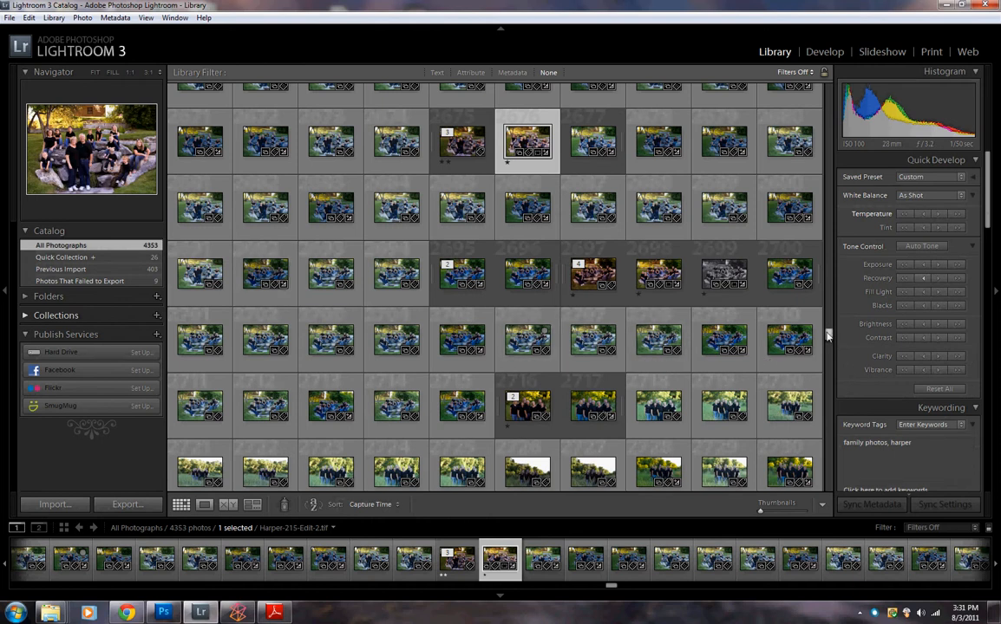
Step: Browse the thumbnails of all photographs and look over the catalog's folder list, leaving it collapsed
{"action": "left_click_drag", "start_coordinate": [828, 336], "coordinate": [830, 214]}
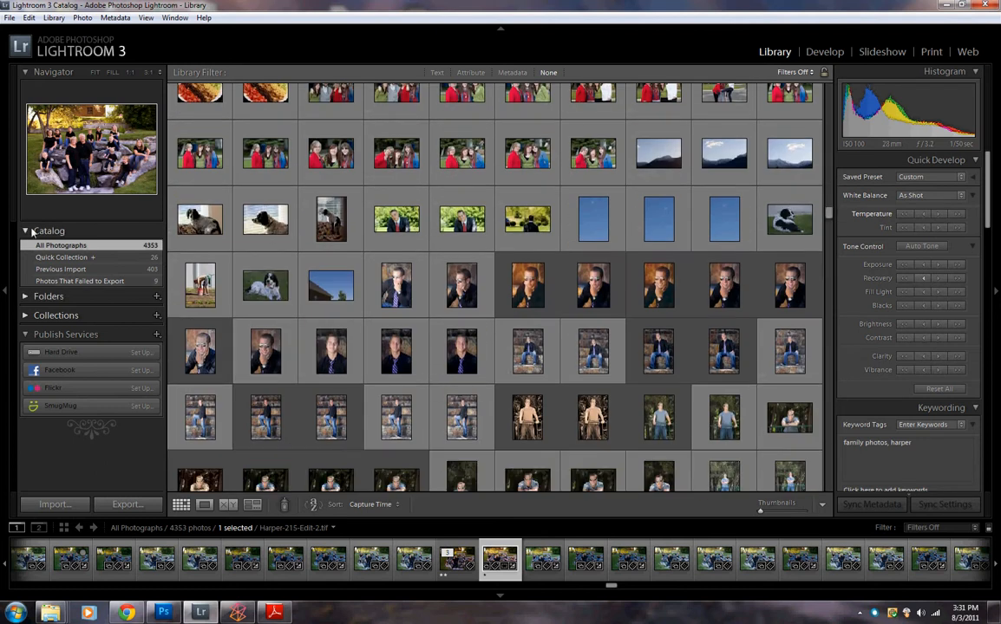
{"action": "left_click", "coordinate": [26, 296]}
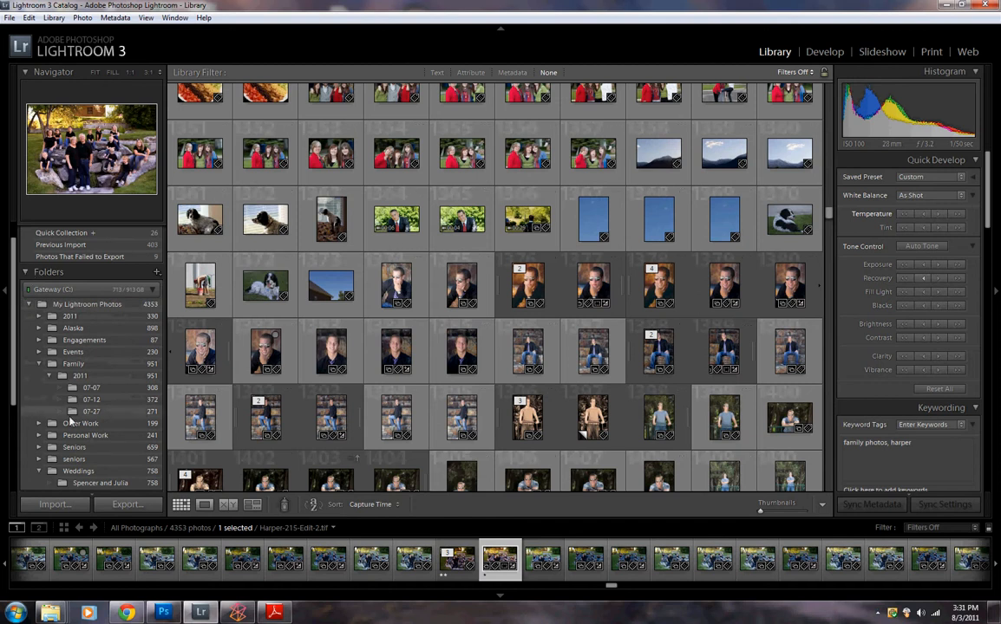
{"action": "left_click", "coordinate": [32, 271]}
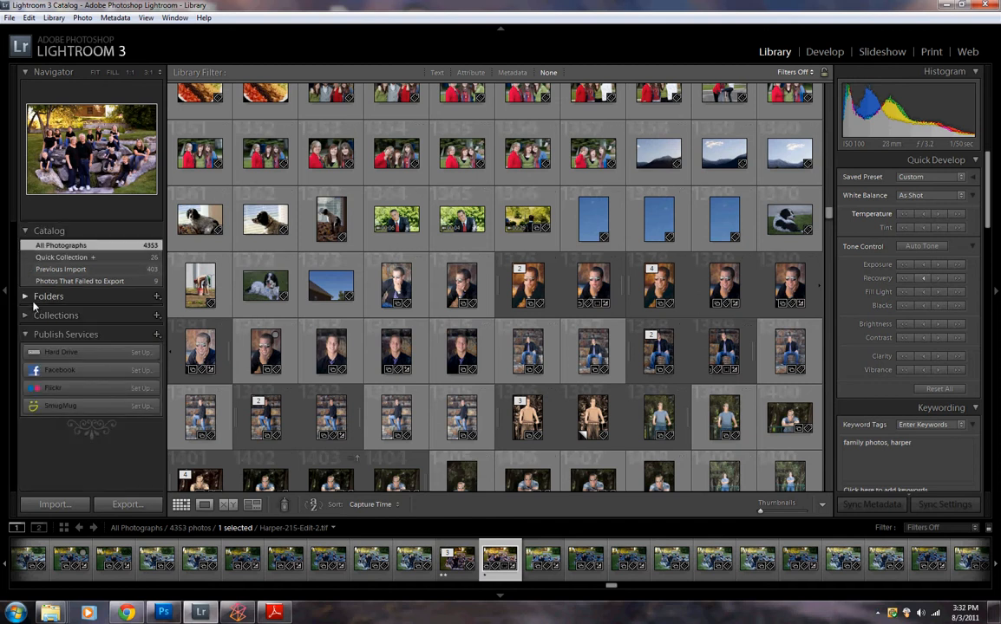
Step: Collapse the Engagements and Alaska collection sets and close the Collections list
{"action": "left_click", "coordinate": [27, 315]}
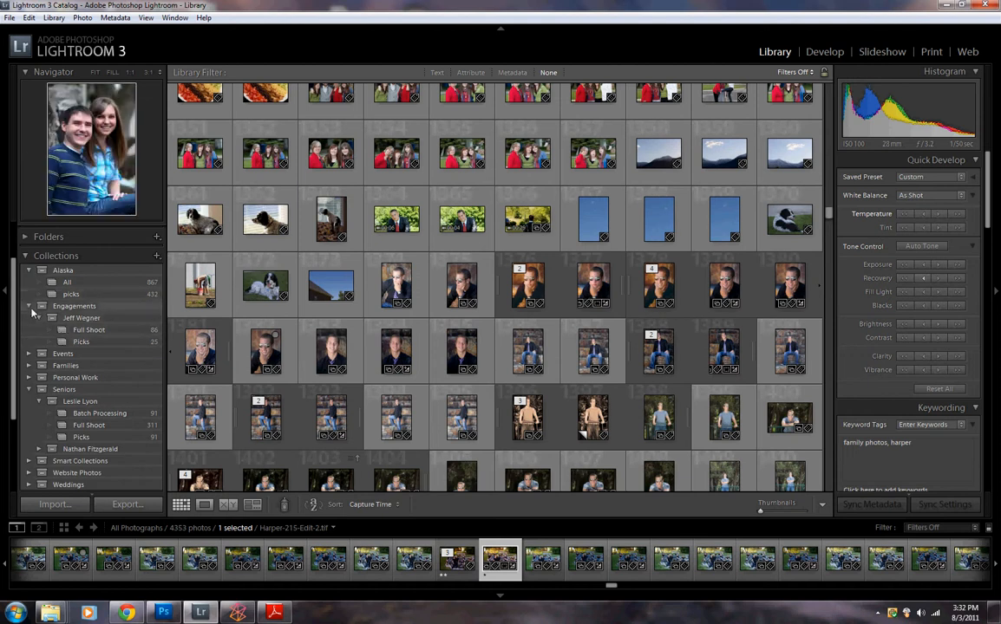
{"action": "left_click", "coordinate": [29, 306]}
{"action": "left_click", "coordinate": [30, 271]}
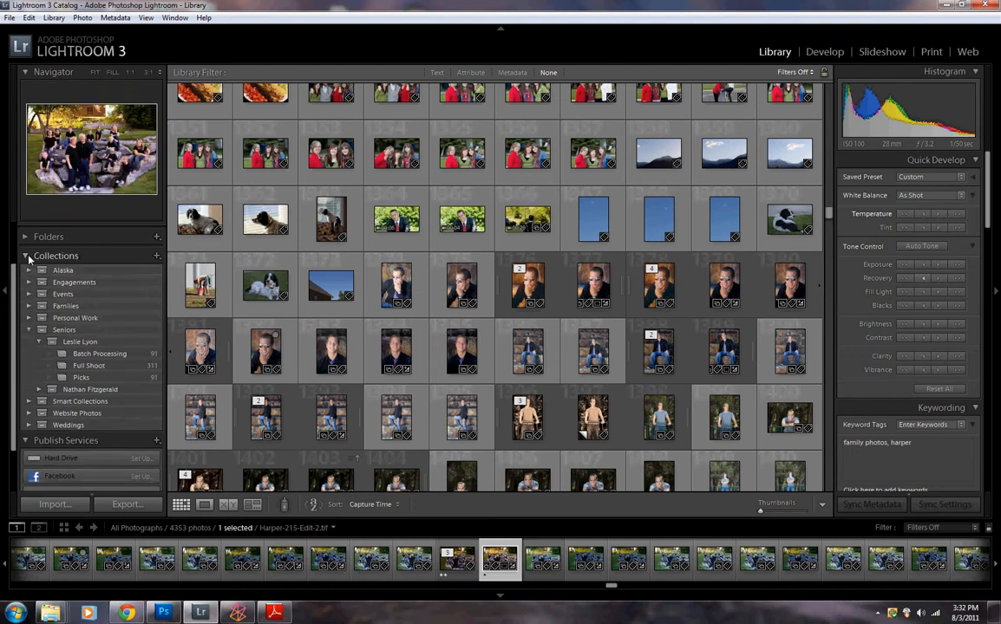
{"action": "left_click", "coordinate": [30, 256]}
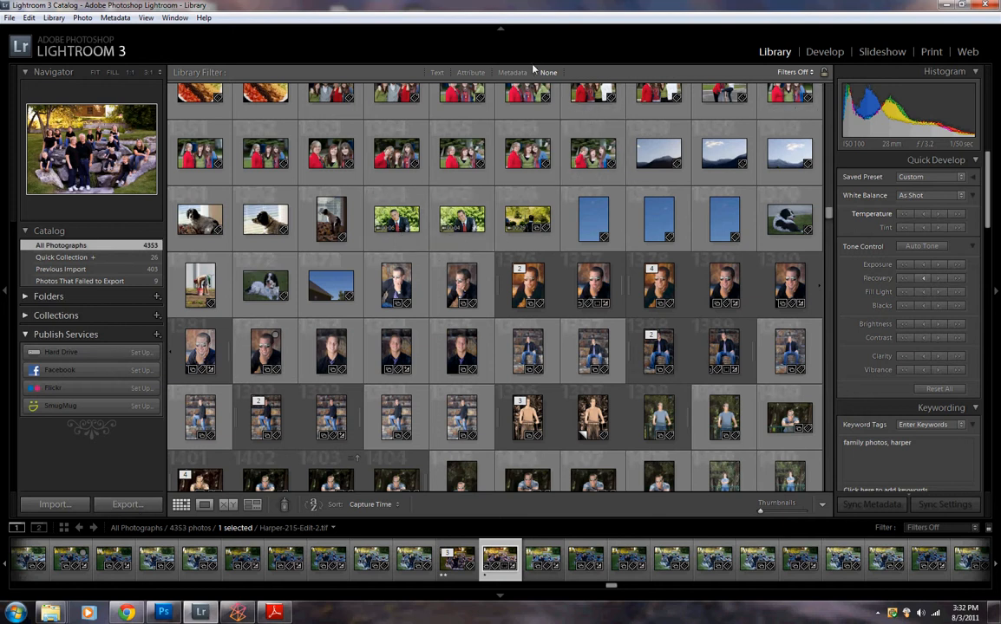
Step: Filter the library by the text "bear" in any searchable field and open the matching photo in Develop
{"action": "left_click", "coordinate": [437, 73]}
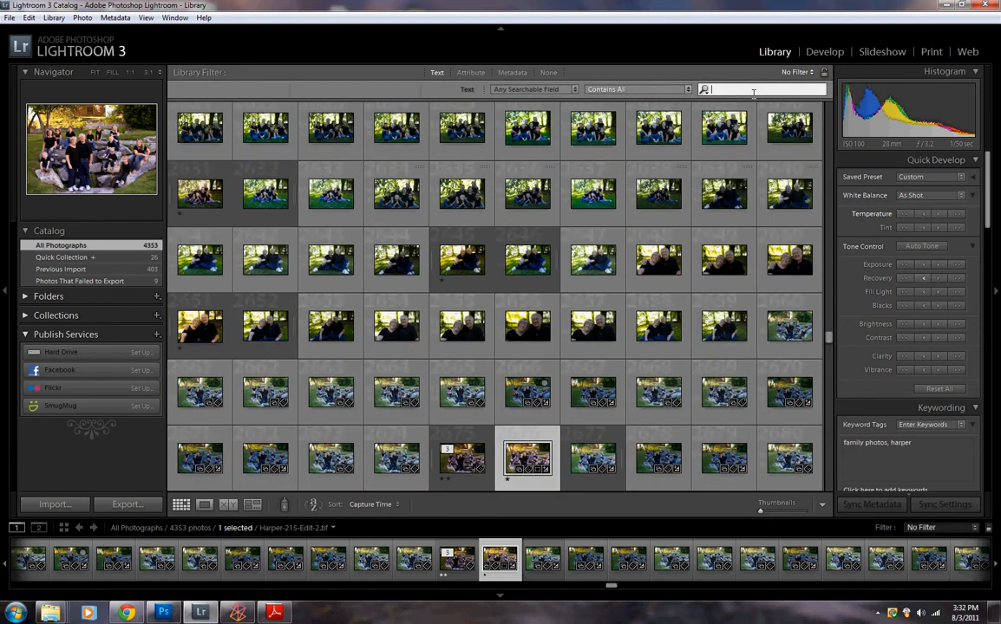
{"action": "type", "text": "bear"}
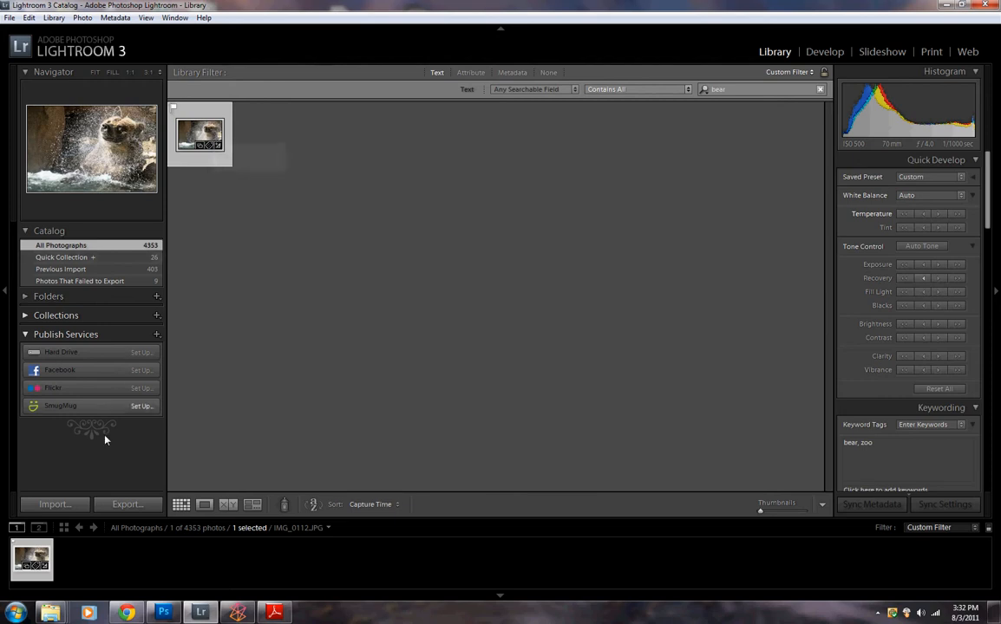
{"action": "left_click", "coordinate": [820, 53]}
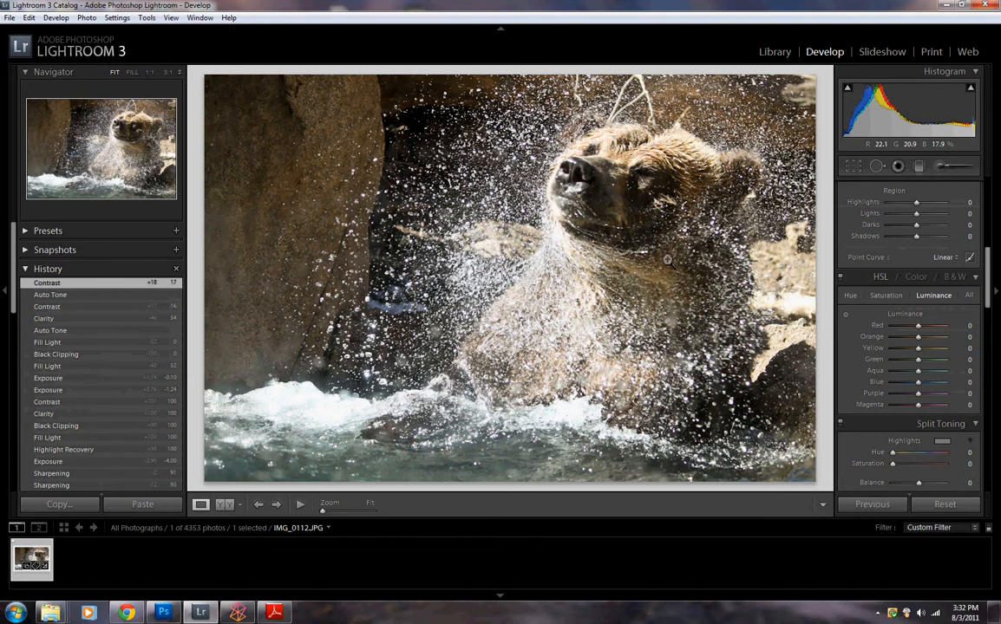
Step: Examine the bear photo's Basic adjustments and its edit history back to the import entry
{"action": "left_click_drag", "start_coordinate": [989, 279], "coordinate": [990, 210]}
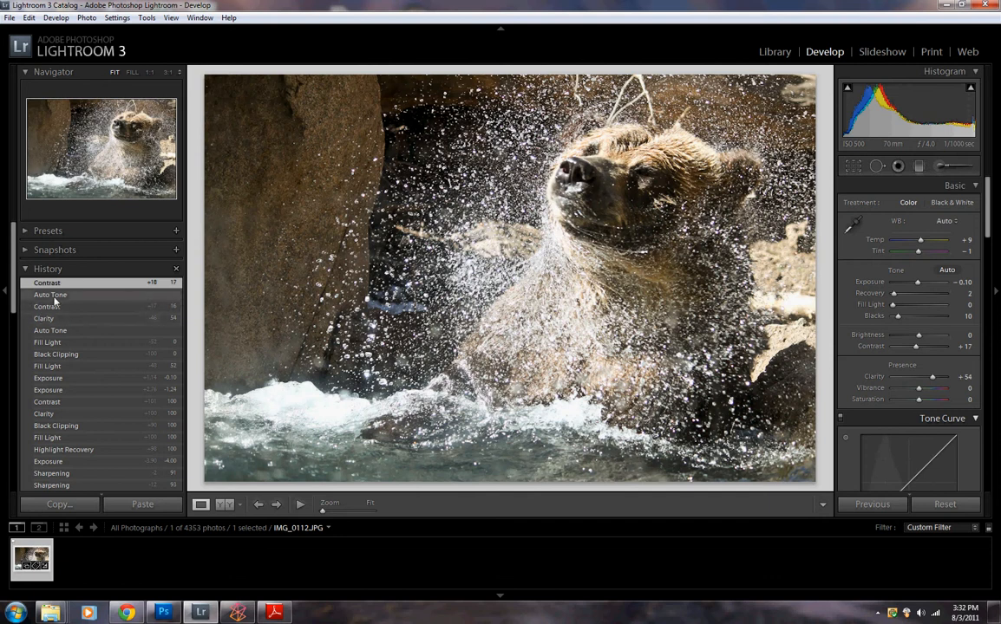
{"action": "scroll", "coordinate": [69, 291], "scroll_direction": "down", "scroll_amount": 3}
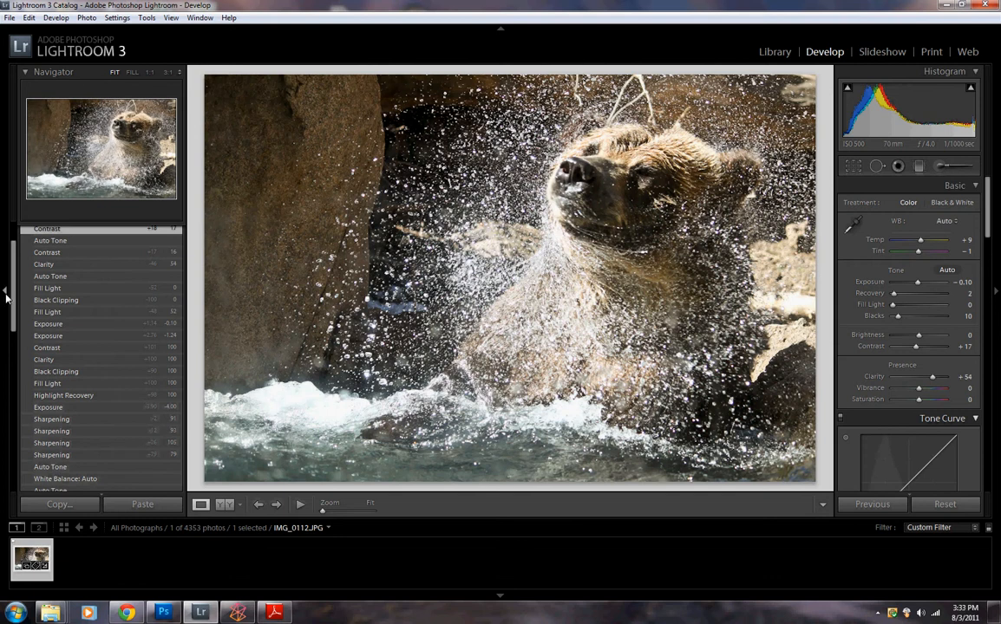
{"action": "left_click_drag", "start_coordinate": [12, 308], "coordinate": [12, 366]}
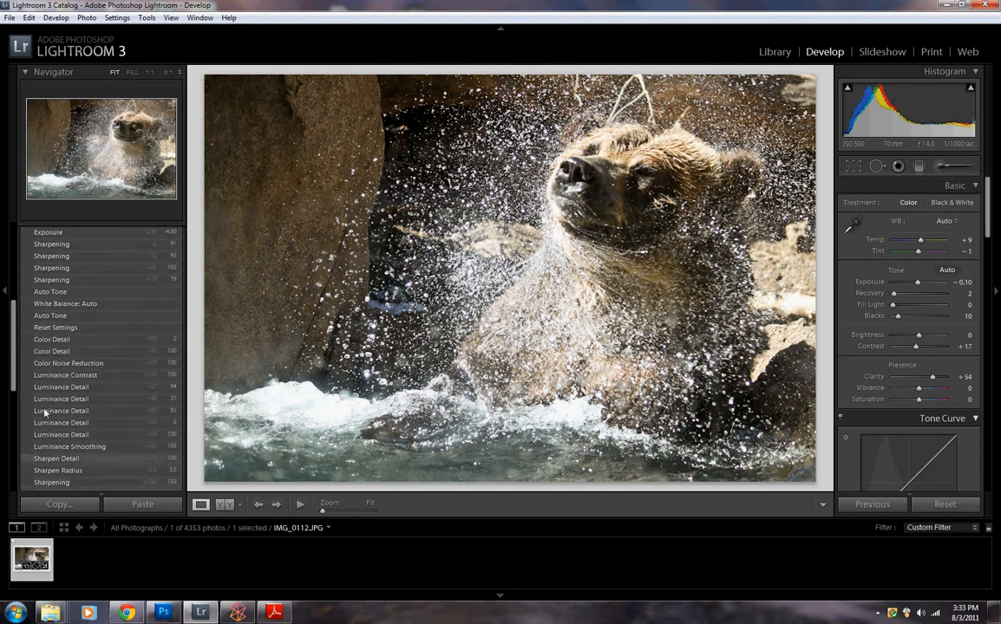
{"action": "left_click_drag", "start_coordinate": [13, 364], "coordinate": [14, 418]}
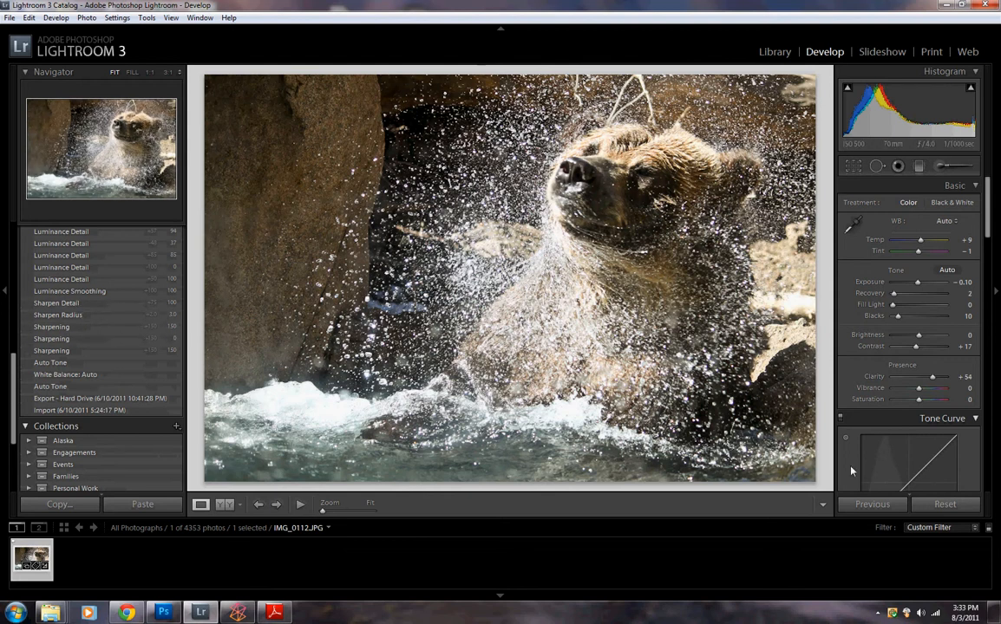
Step: Reset the bear photo's develop settings and restore the most recent Contrast state from its history
{"action": "left_click", "coordinate": [943, 503]}
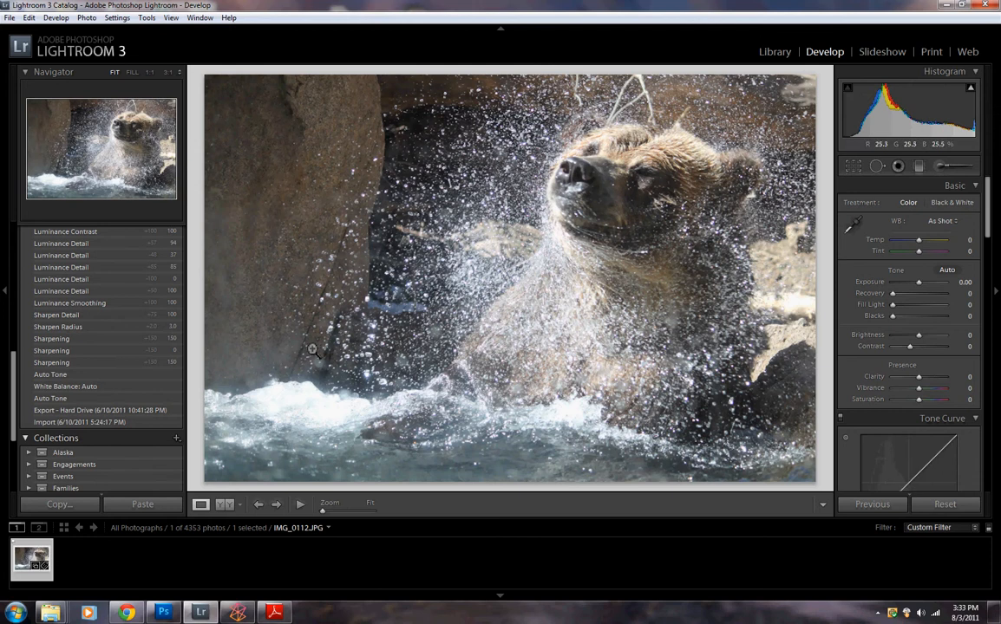
{"action": "left_click_drag", "start_coordinate": [12, 390], "coordinate": [14, 251]}
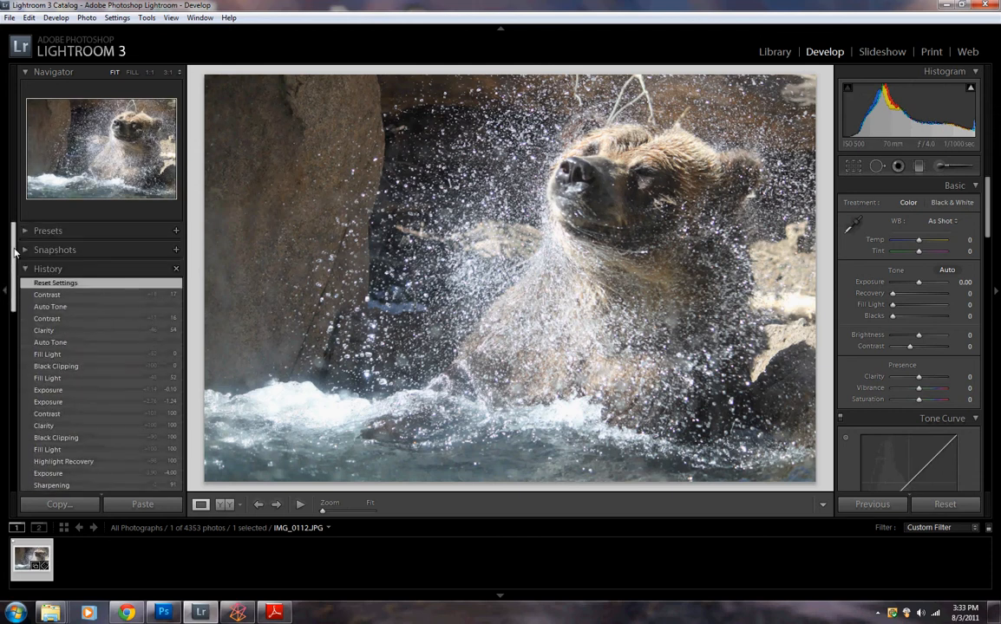
{"action": "left_click", "coordinate": [73, 296]}
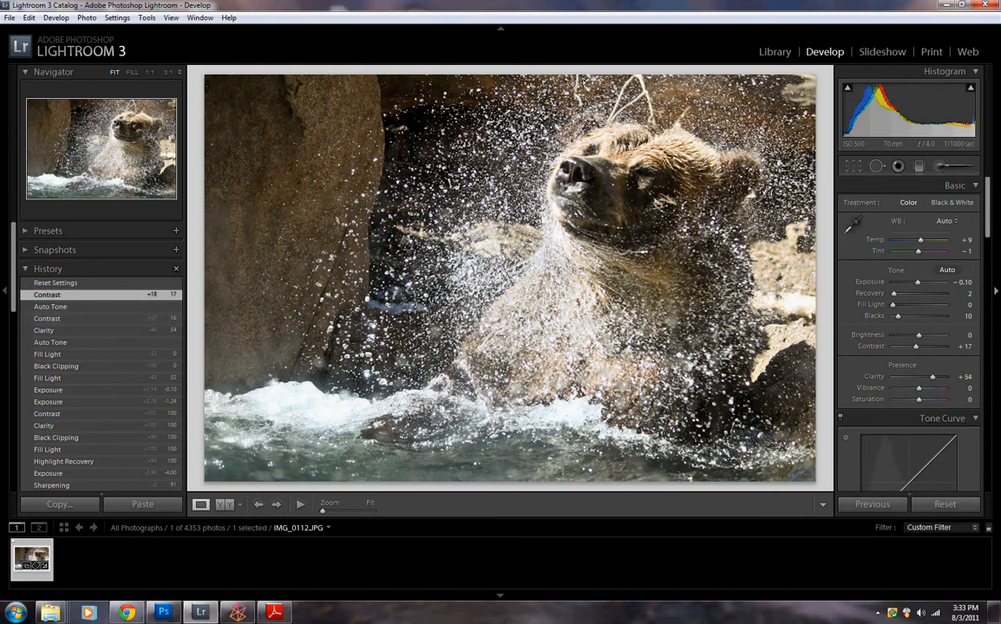
Step: Open the bear photo in Slideshow, try the Wedding Slideshow, Upated Slideshow, Widescreen and Exif Metadata templates, and apply the Default template
{"action": "mouse_move", "coordinate": [988, 209]}
{"action": "left_mouse_down"}
{"action": "mouse_move", "coordinate": [987, 225]}
{"action": "mouse_move", "coordinate": [988, 201]}
{"action": "left_mouse_up"}
{"action": "left_click", "coordinate": [876, 54]}
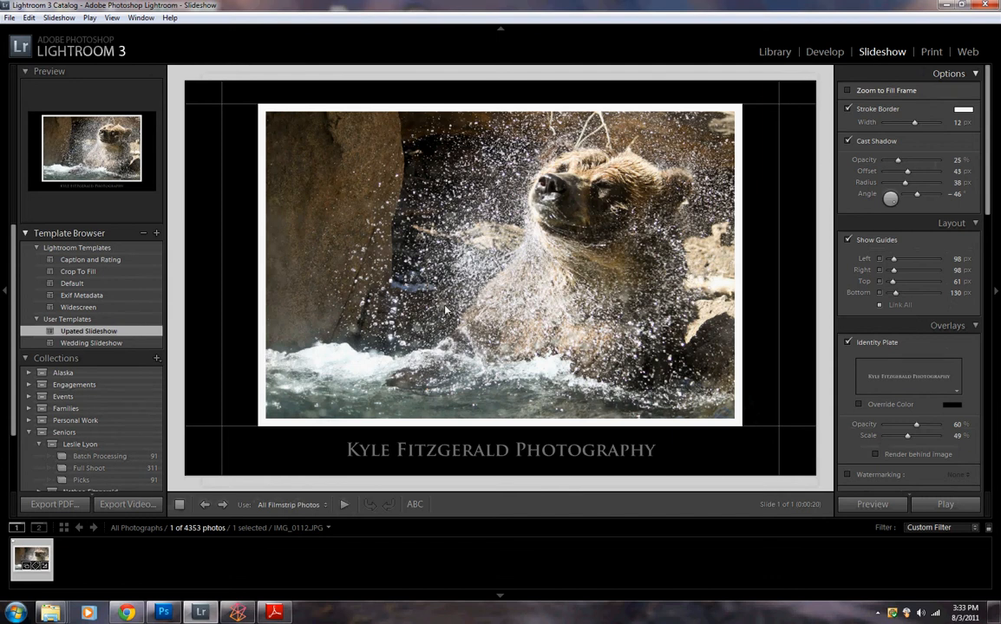
{"action": "left_click", "coordinate": [113, 343]}
{"action": "left_click", "coordinate": [91, 331]}
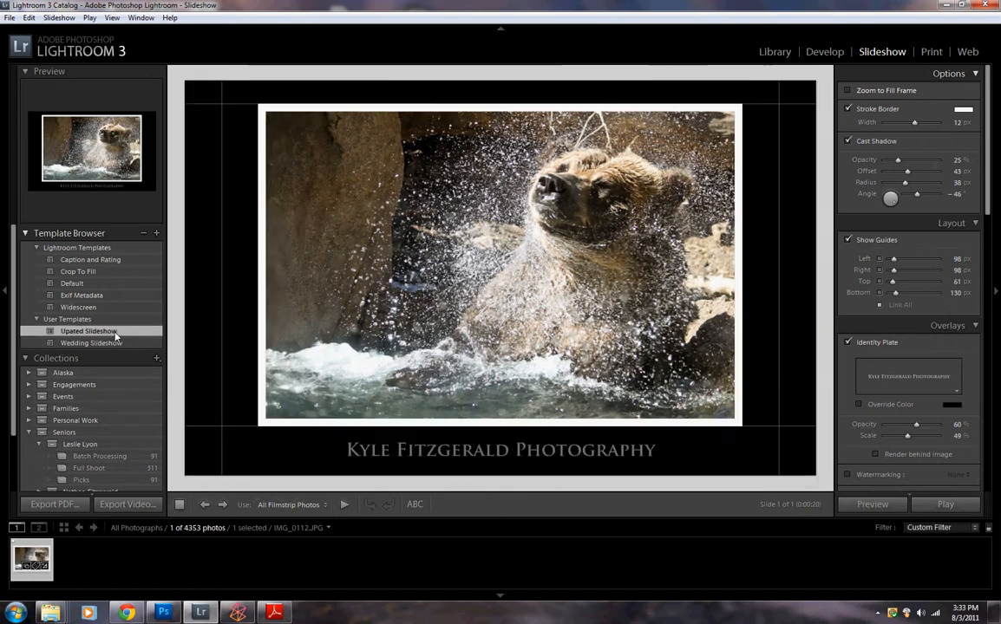
{"action": "left_click", "coordinate": [83, 307]}
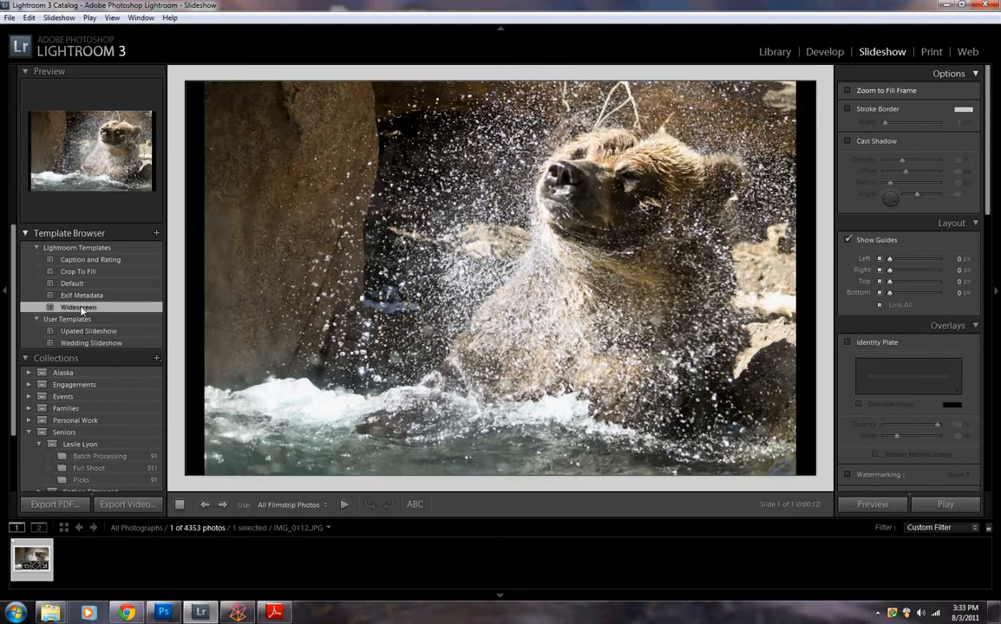
{"action": "left_click", "coordinate": [87, 294]}
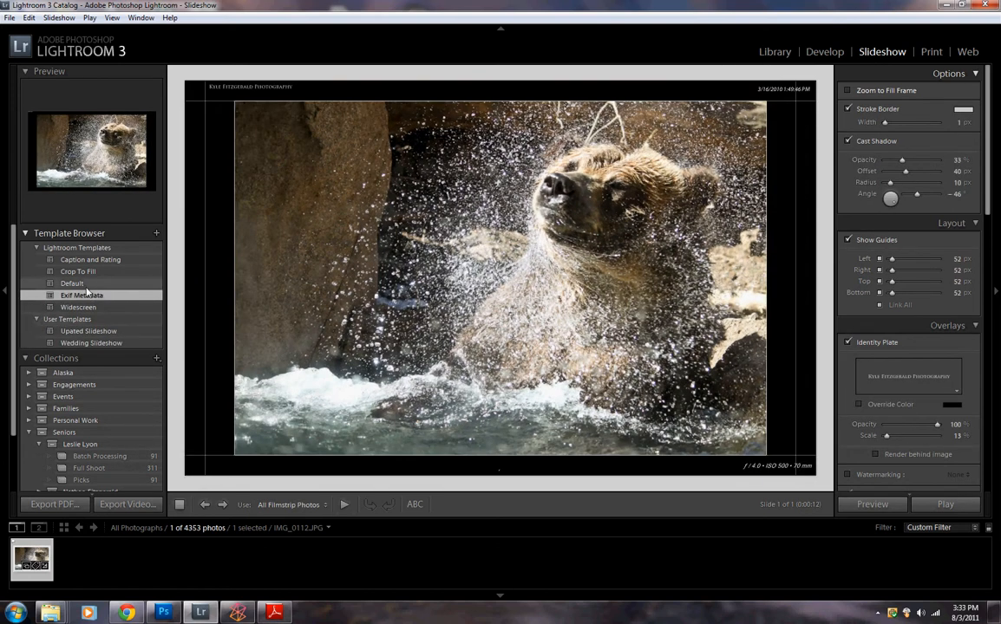
{"action": "left_click", "coordinate": [84, 284]}
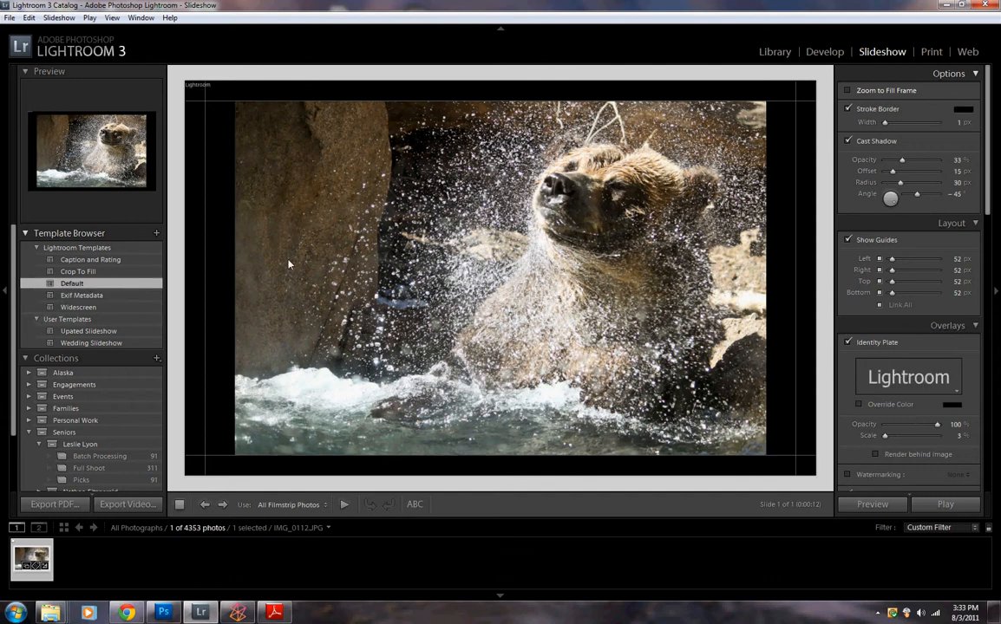
Step: Look through the slideshow's border, shadow, layout and overlay settings
{"action": "scroll", "coordinate": [991, 155], "scroll_direction": "down", "scroll_amount": 1}
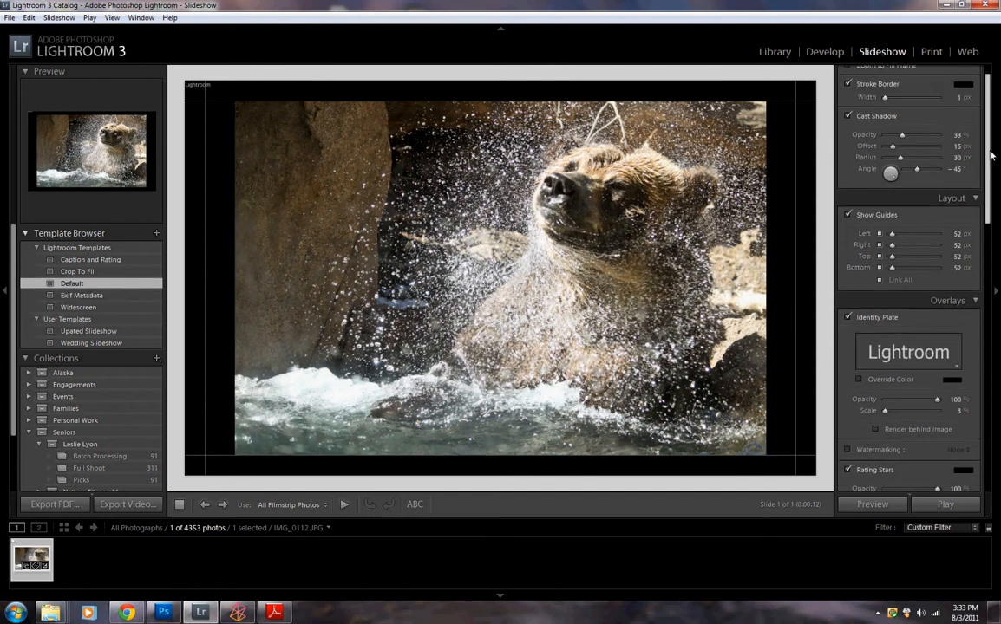
{"action": "scroll", "coordinate": [991, 154], "scroll_direction": "down", "scroll_amount": 12}
{"action": "scroll", "coordinate": [995, 165], "scroll_direction": "up", "scroll_amount": 11}
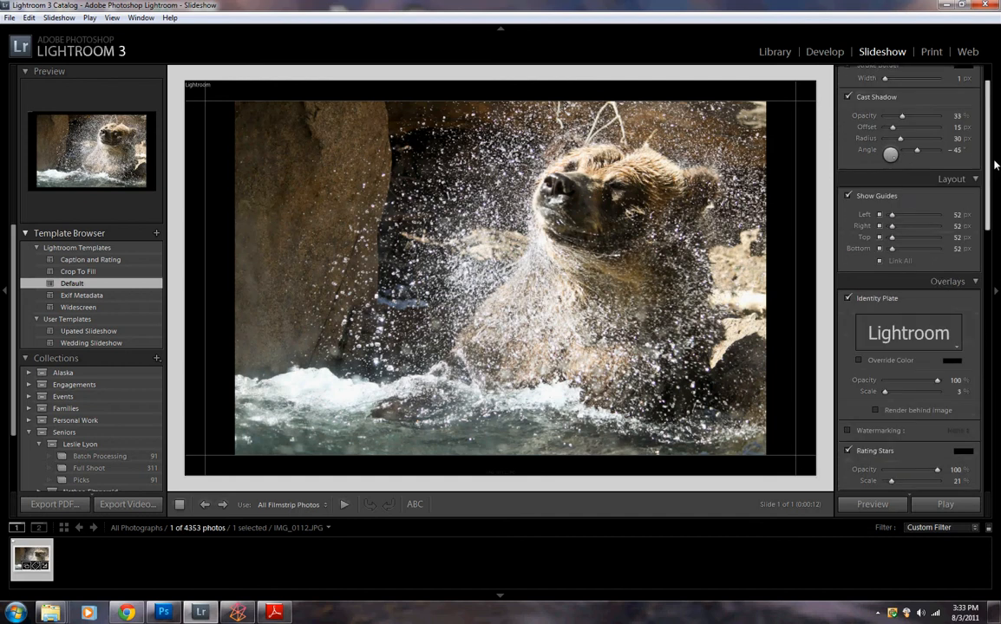
{"action": "scroll", "coordinate": [995, 164], "scroll_direction": "up", "scroll_amount": 2}
Step: Open the Print module and examine the available Lightroom and user print templates
{"action": "left_click", "coordinate": [936, 54]}
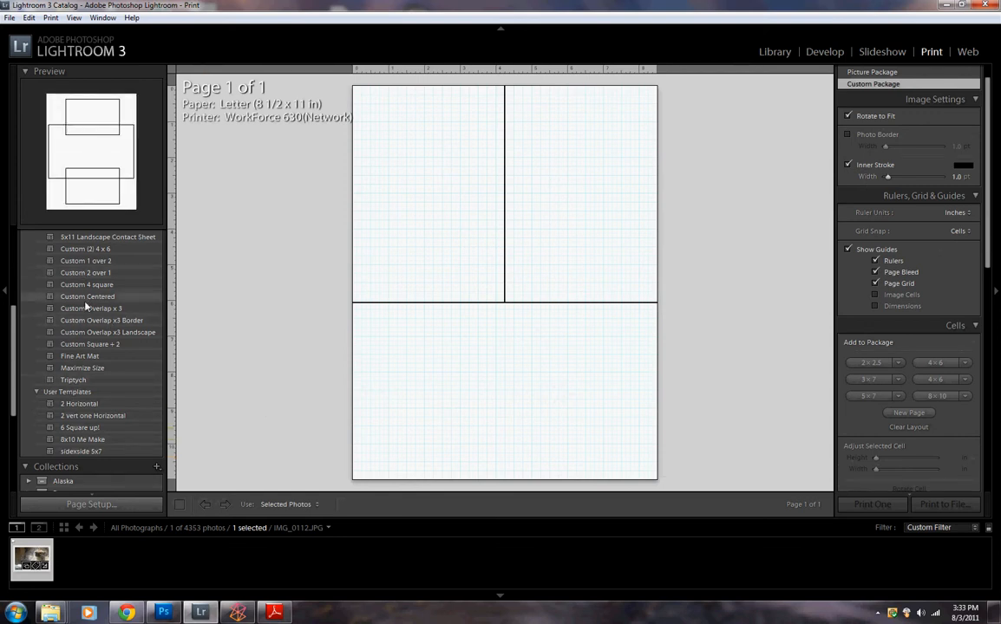
{"action": "scroll", "coordinate": [85, 299], "scroll_direction": "up", "scroll_amount": 3}
{"action": "scroll", "coordinate": [85, 304], "scroll_direction": "up", "scroll_amount": 2}
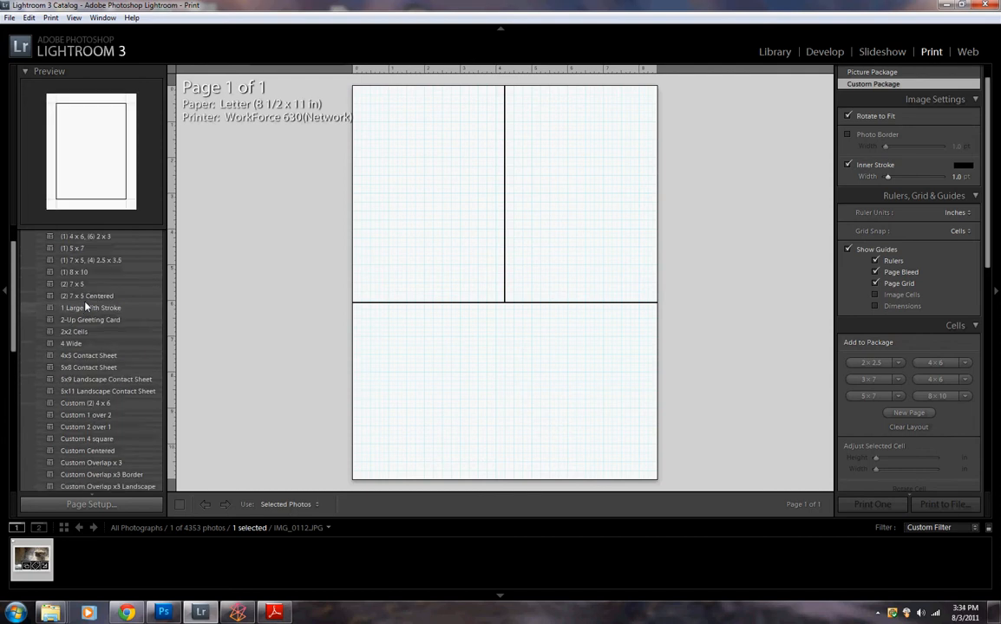
{"action": "scroll", "coordinate": [85, 305], "scroll_direction": "up", "scroll_amount": 2}
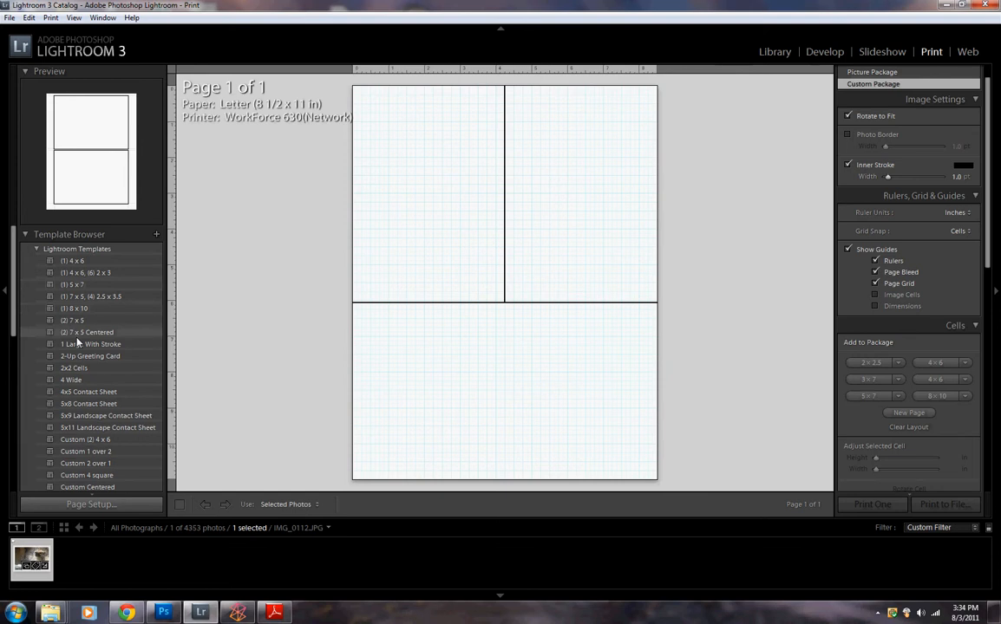
{"action": "scroll", "coordinate": [77, 343], "scroll_direction": "down", "scroll_amount": 4}
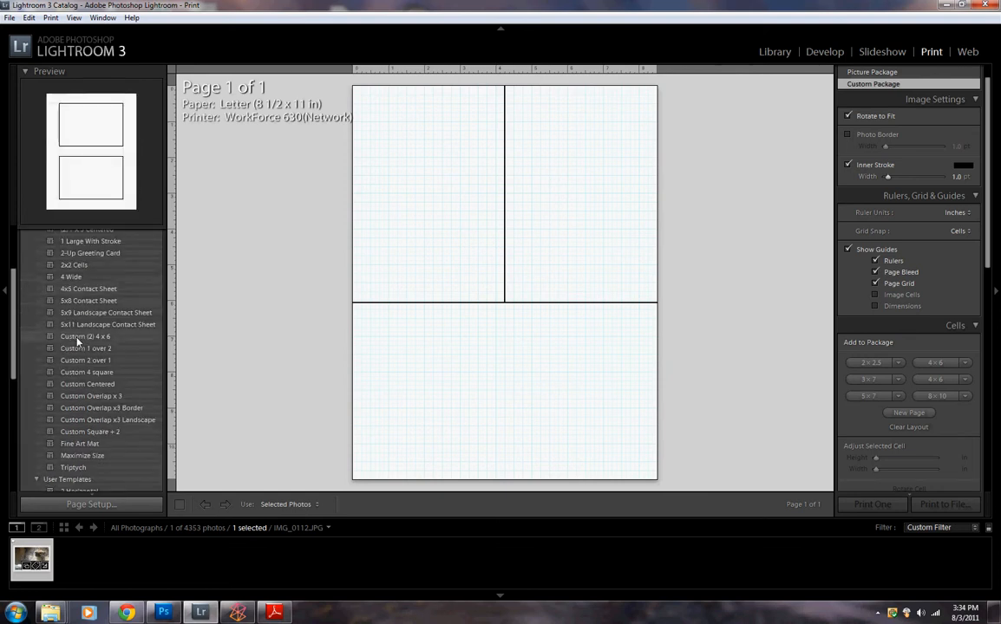
{"action": "scroll", "coordinate": [76, 343], "scroll_direction": "down", "scroll_amount": 2}
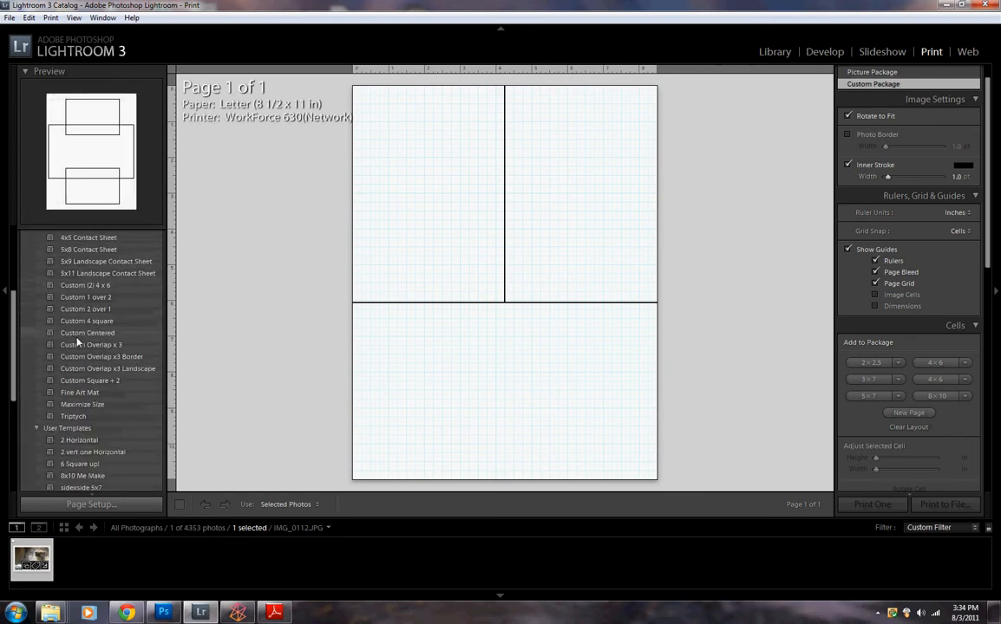
Step: Apply the user print template "6 Square up!" and place the bear photo in the page's upper-left cell
{"action": "scroll", "coordinate": [76, 342], "scroll_direction": "down", "scroll_amount": 2}
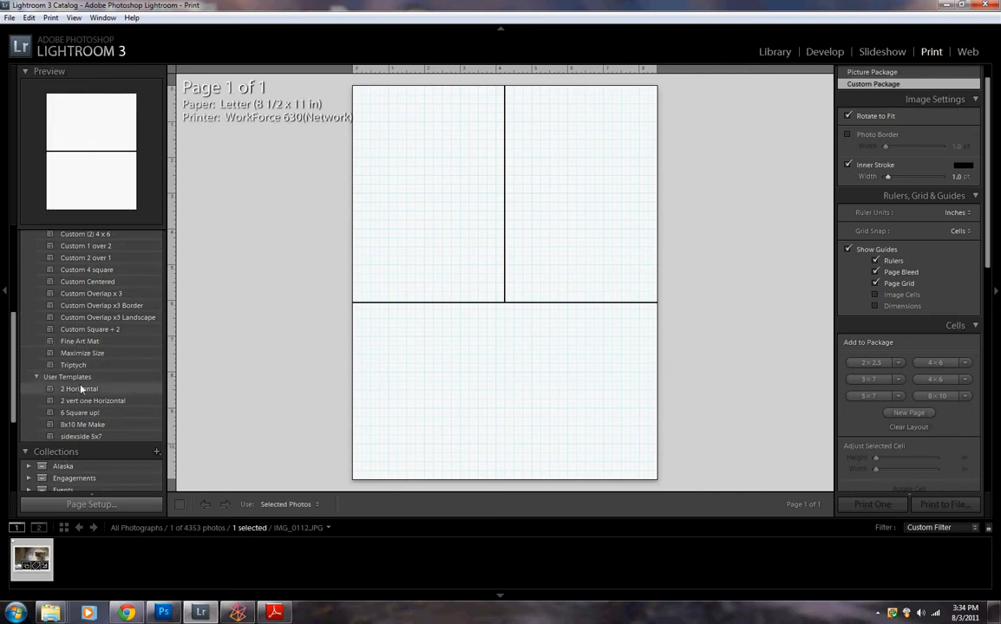
{"action": "scroll", "coordinate": [78, 347], "scroll_direction": "down", "scroll_amount": 2}
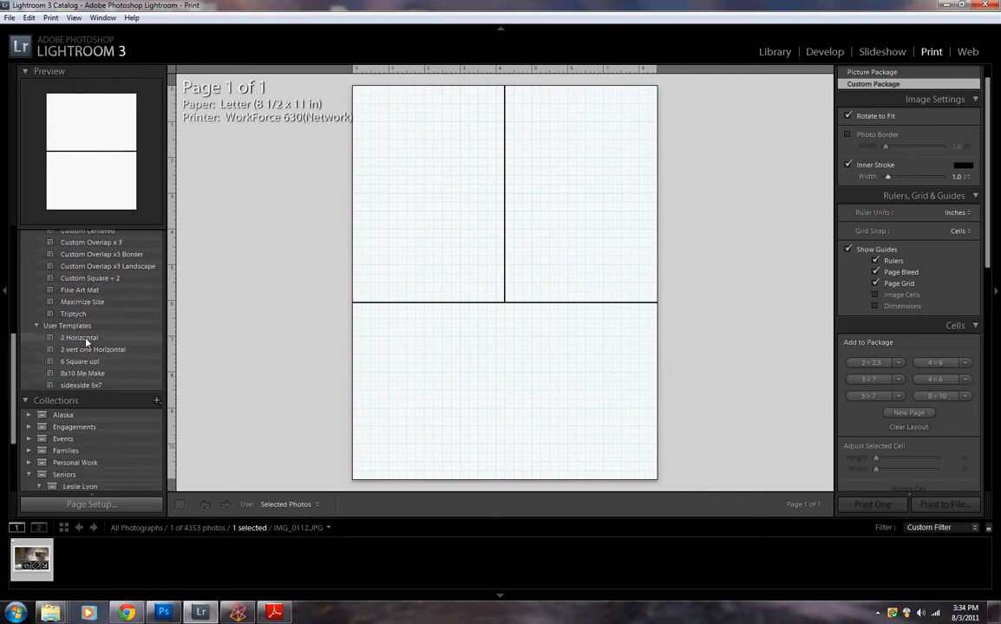
{"action": "left_click", "coordinate": [79, 362]}
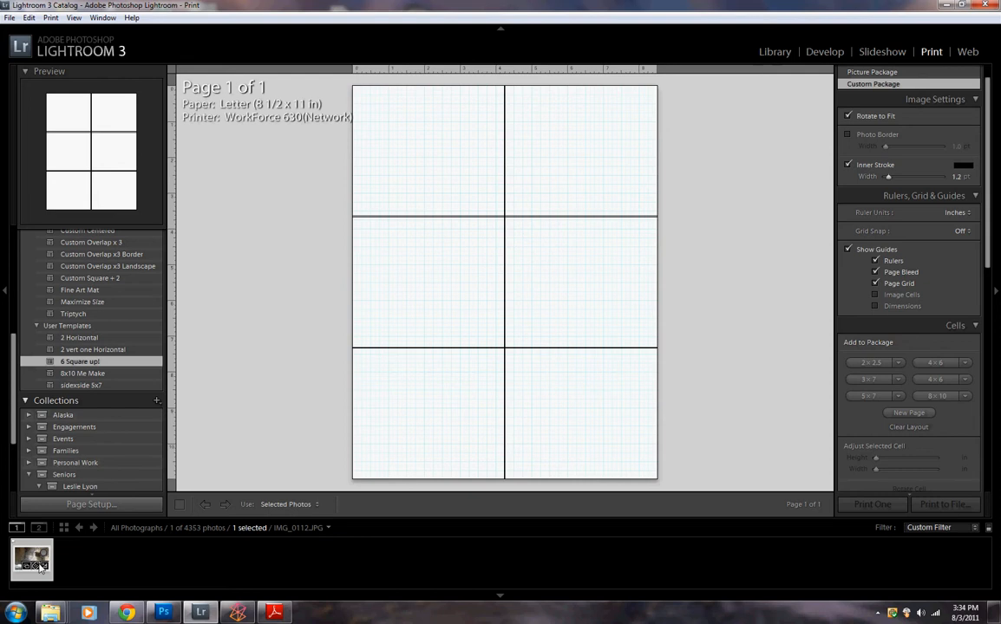
{"action": "left_click_drag", "start_coordinate": [39, 568], "coordinate": [421, 156]}
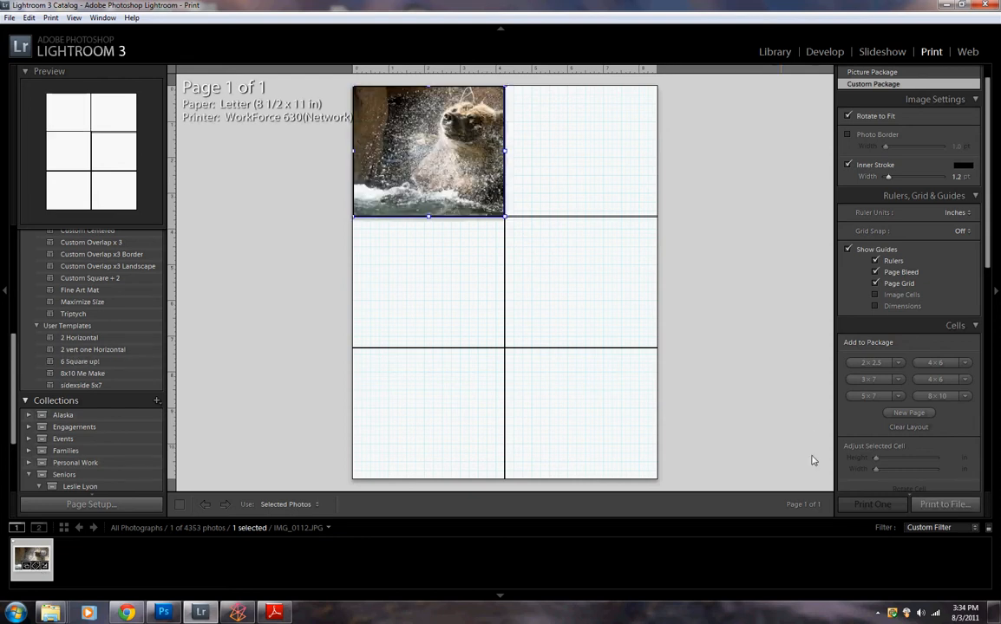
Step: Return to the Library and set the filter preset to Filters Off
{"action": "left_click", "coordinate": [783, 54]}
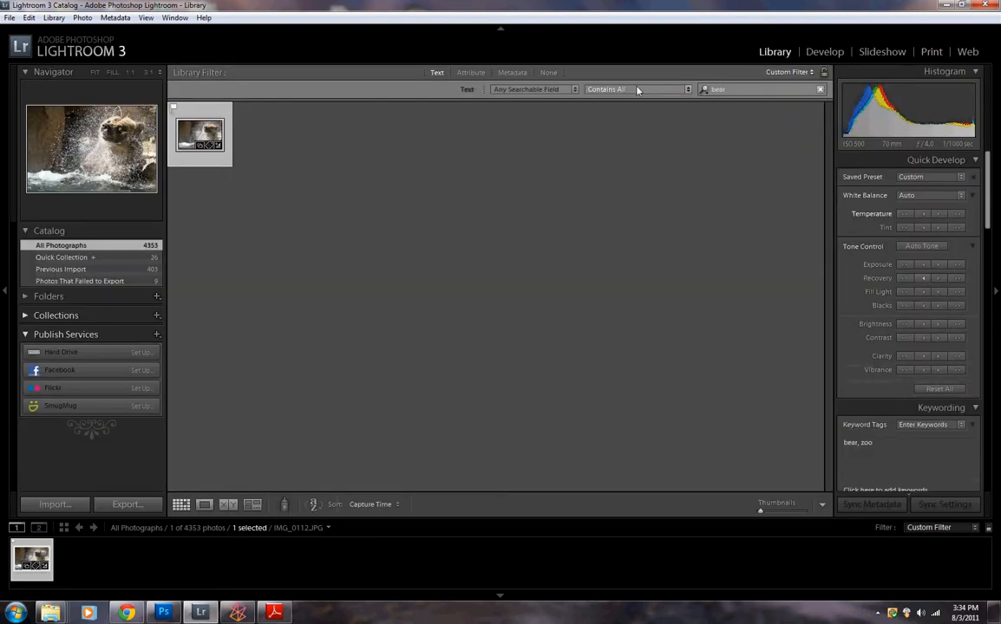
{"action": "left_click", "coordinate": [811, 73]}
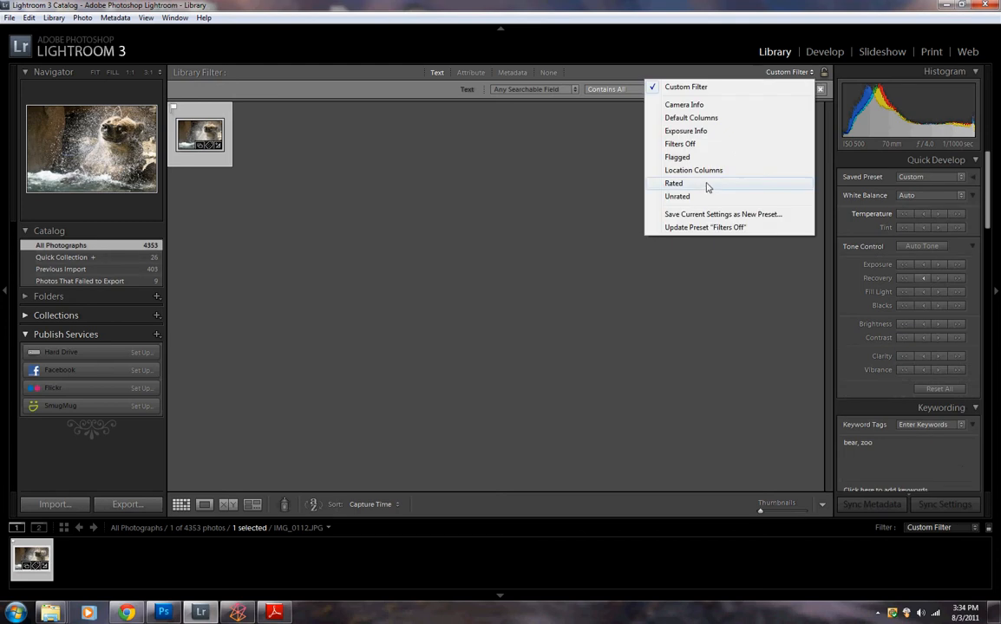
{"action": "left_click", "coordinate": [698, 145]}
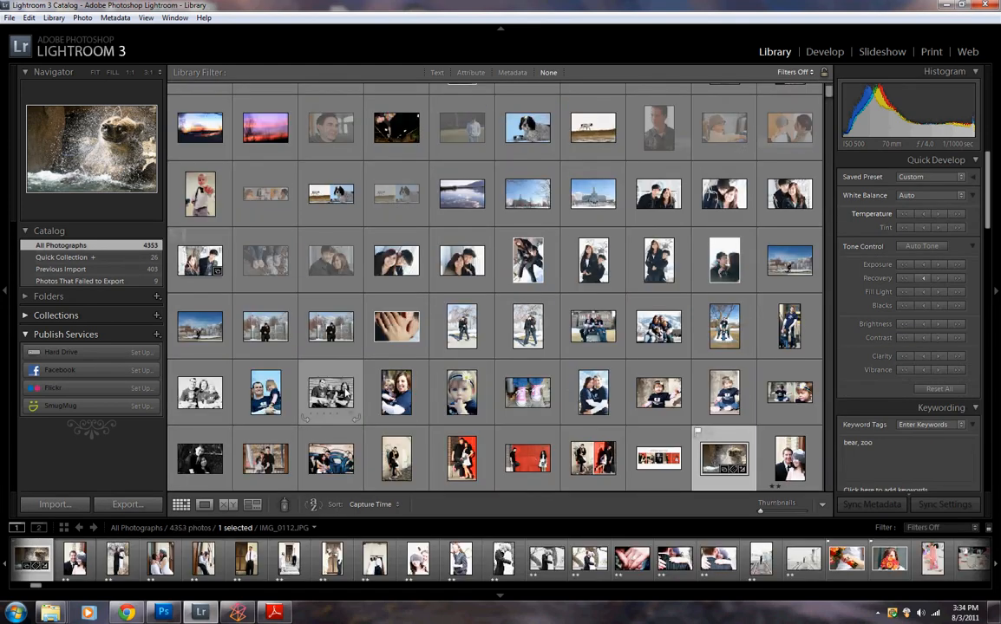
Step: Reopen the Print module and fill the five empty cells of the six-square layout with different wedding couple photos
{"action": "left_click", "coordinate": [931, 54]}
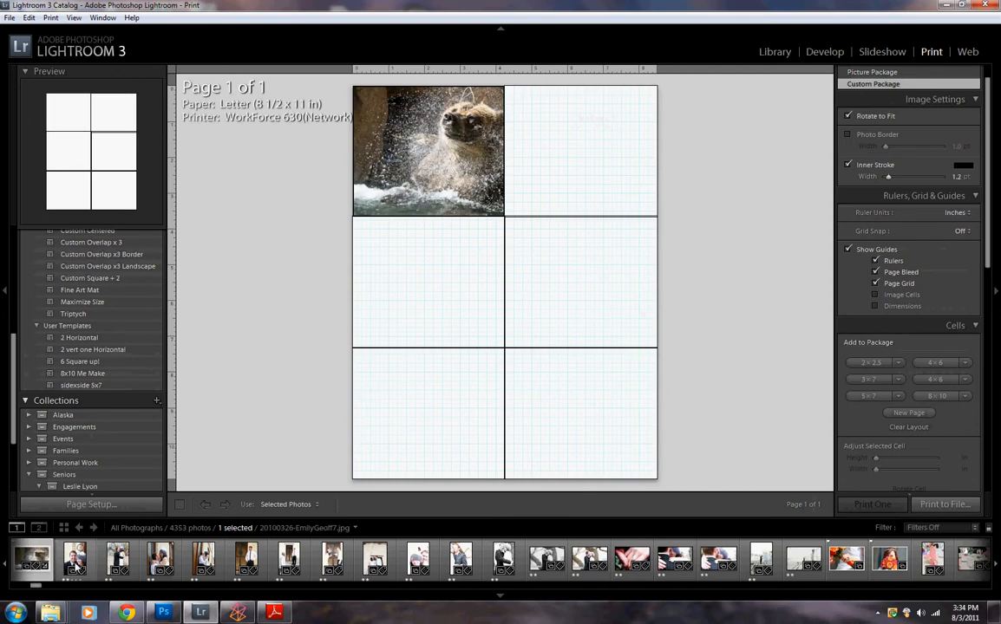
{"action": "left_click_drag", "start_coordinate": [78, 564], "coordinate": [522, 198]}
{"action": "left_click_drag", "start_coordinate": [117, 559], "coordinate": [390, 315]}
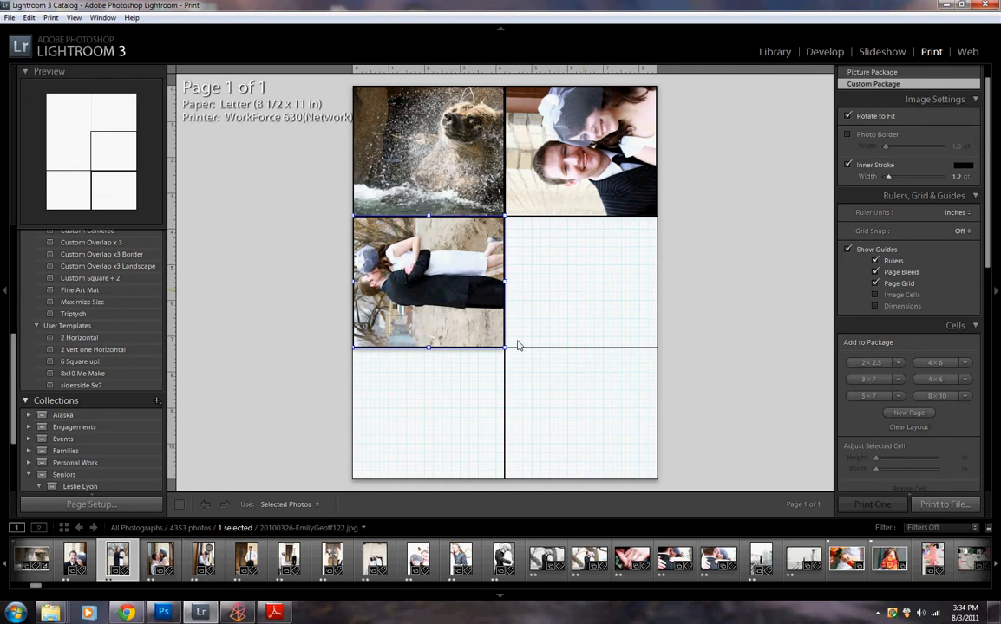
{"action": "left_click_drag", "start_coordinate": [208, 564], "coordinate": [600, 293]}
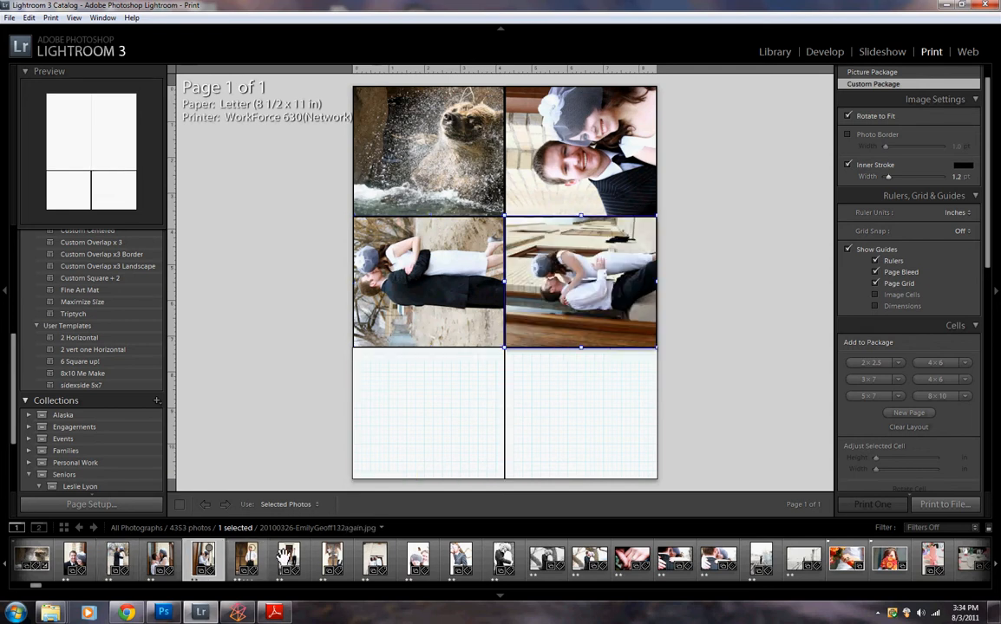
{"action": "left_click_drag", "start_coordinate": [292, 560], "coordinate": [425, 443]}
{"action": "left_click_drag", "start_coordinate": [503, 560], "coordinate": [598, 416]}
Step: Turn off Rotate to Fit and reposition the couple photos inside their cells so the faces are well framed
{"action": "left_click", "coordinate": [848, 116]}
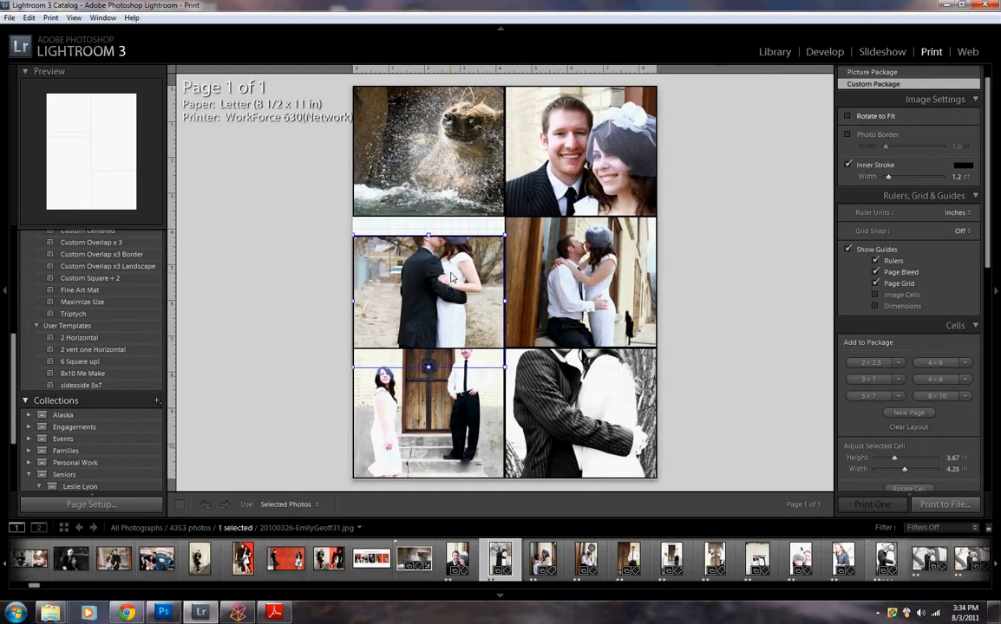
{"action": "left_click_drag", "start_coordinate": [451, 276], "coordinate": [458, 255]}
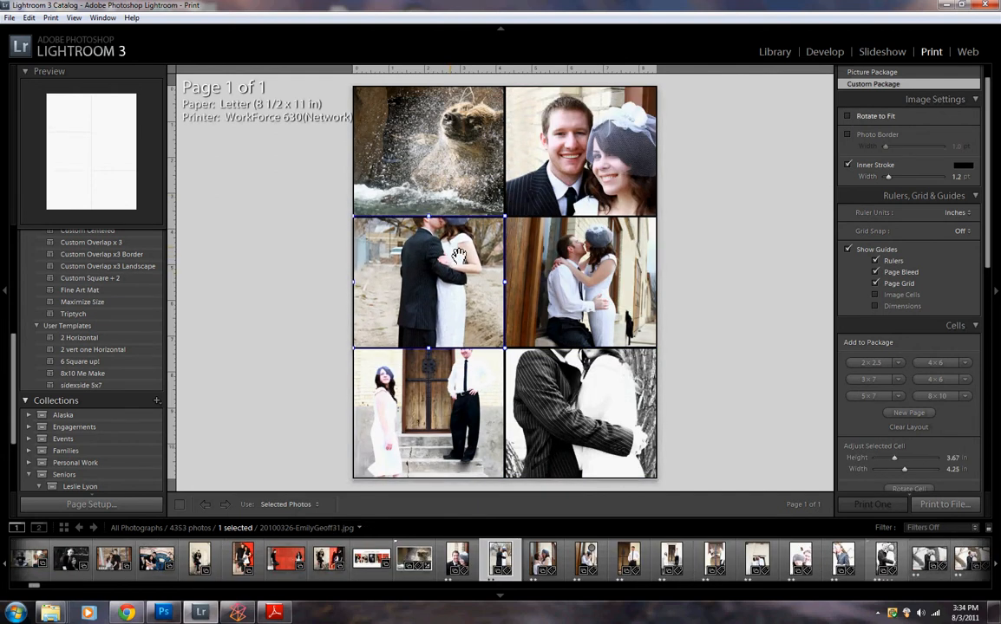
{"action": "left_click", "coordinate": [538, 151]}
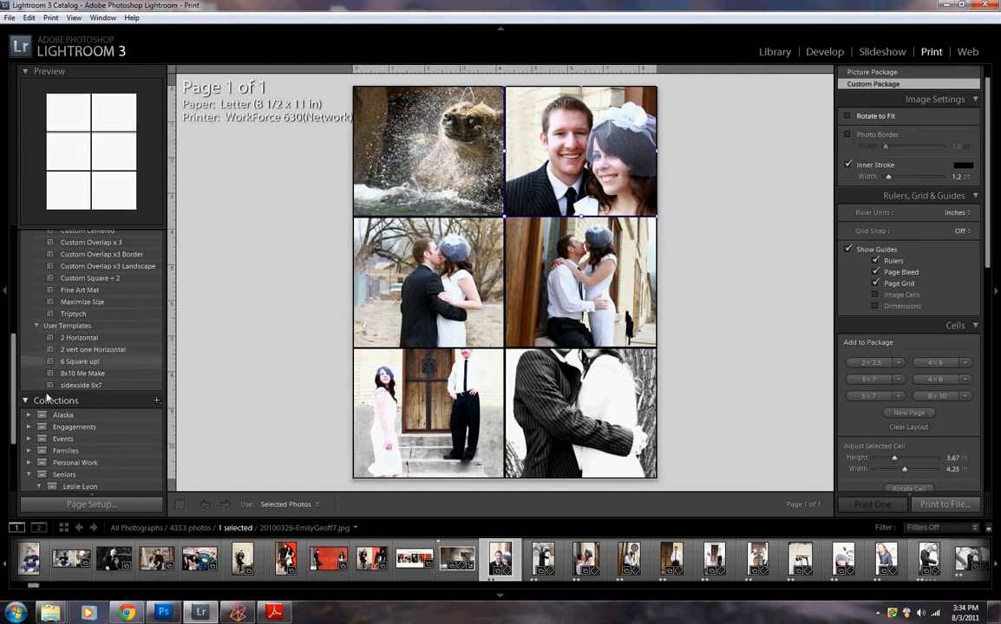
{"action": "left_click", "coordinate": [579, 450]}
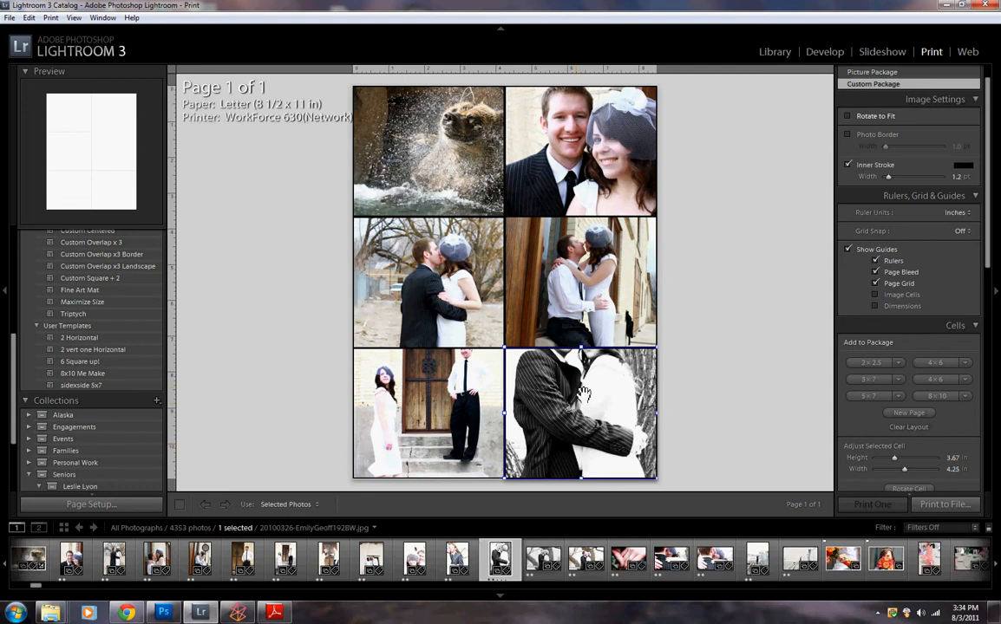
{"action": "left_click_drag", "start_coordinate": [582, 454], "coordinate": [583, 506]}
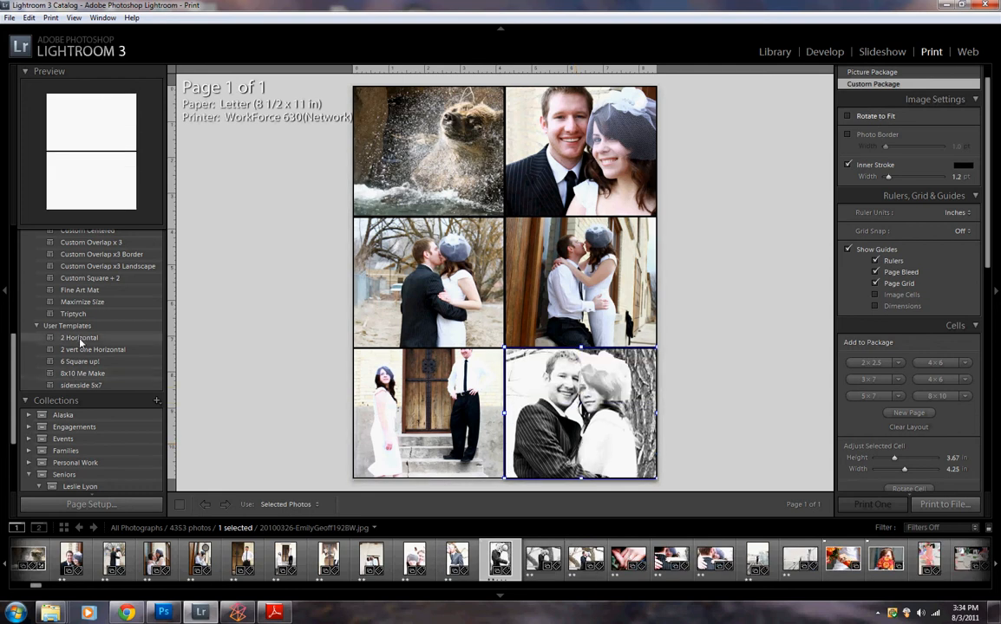
Step: Apply the "2 vert one Horizontal" template, placing two couple portraits in the vertical cells and the ring close-up in the horizontal cell
{"action": "left_click", "coordinate": [81, 346]}
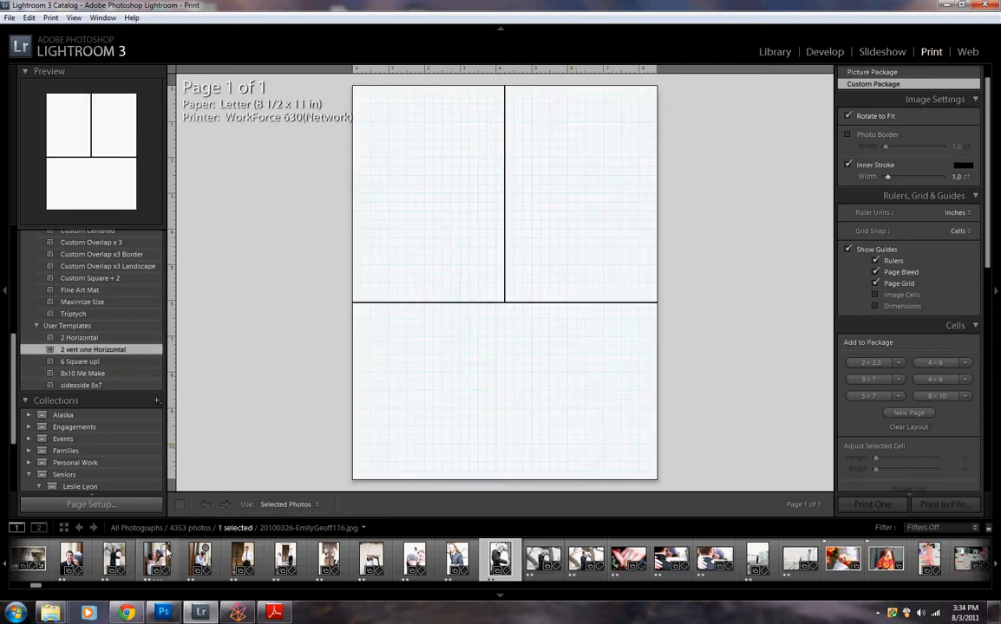
{"action": "left_click_drag", "start_coordinate": [157, 554], "coordinate": [427, 218]}
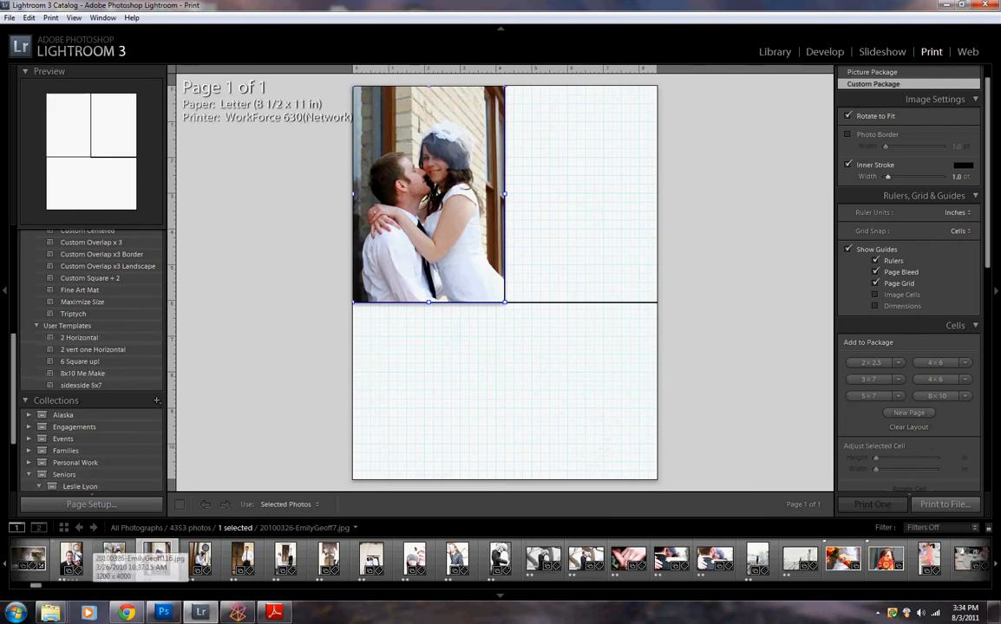
{"action": "left_click_drag", "start_coordinate": [71, 555], "coordinate": [579, 195]}
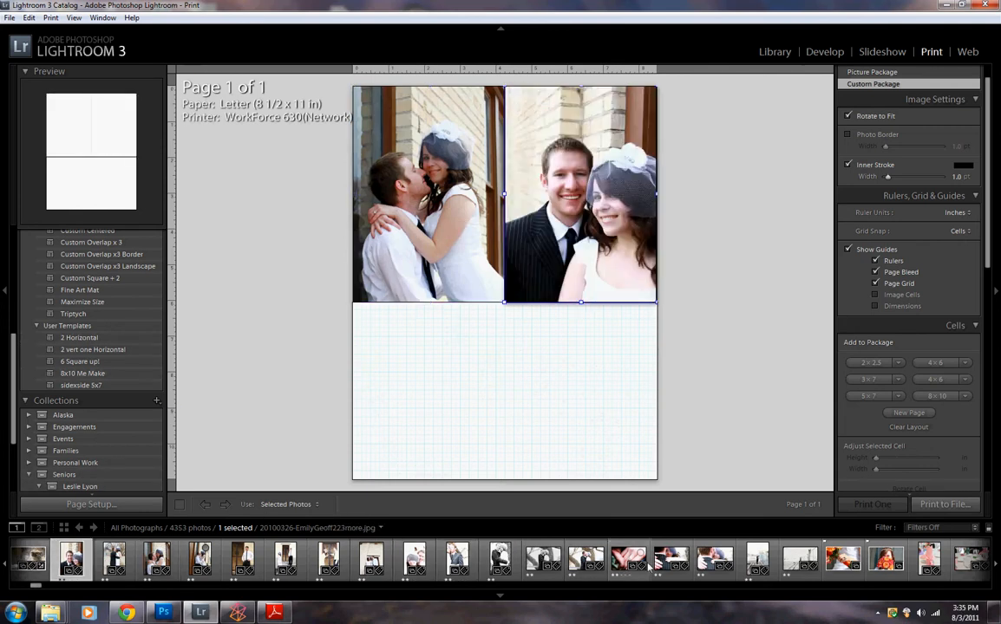
{"action": "left_click_drag", "start_coordinate": [622, 550], "coordinate": [549, 401]}
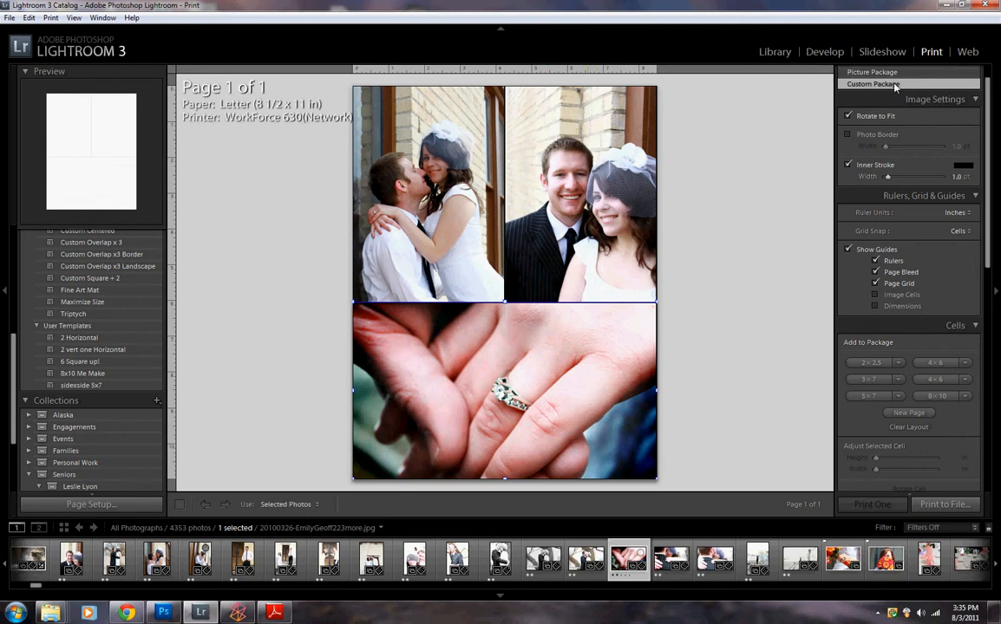
Step: Open the Web module, examine the Lightroom HTML Gallery layout and site info settings, and view page 3 of the gallery
{"action": "left_click", "coordinate": [967, 52]}
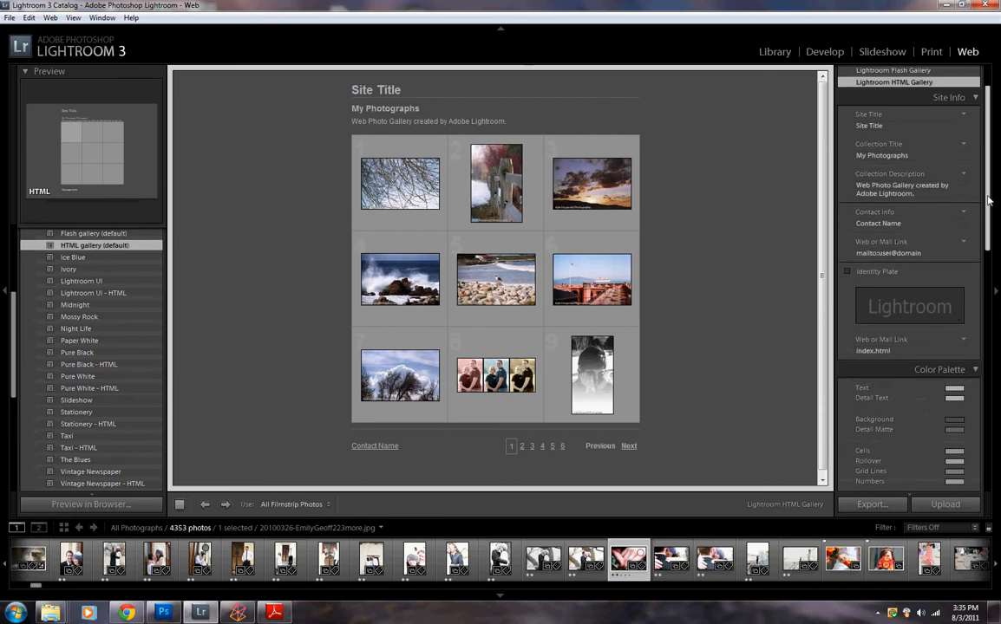
{"action": "scroll", "coordinate": [988, 191], "scroll_direction": "up", "scroll_amount": 2}
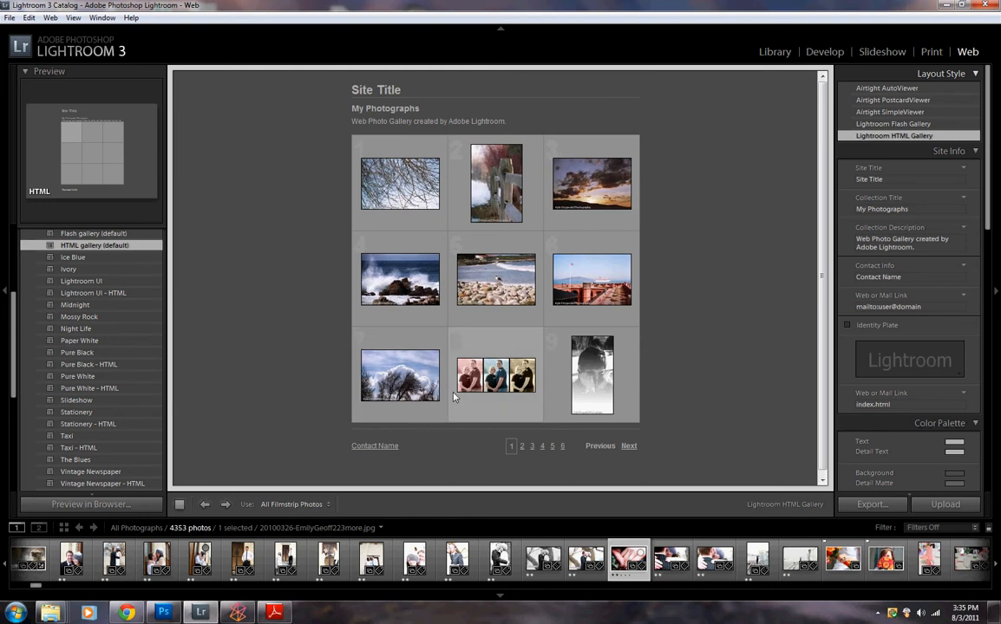
{"action": "left_click", "coordinate": [532, 447]}
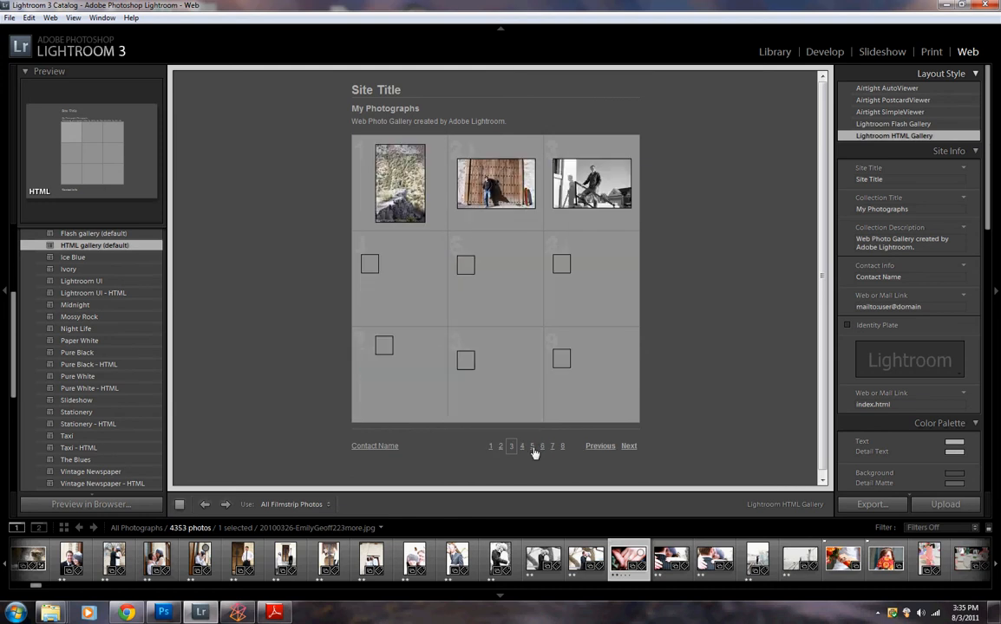